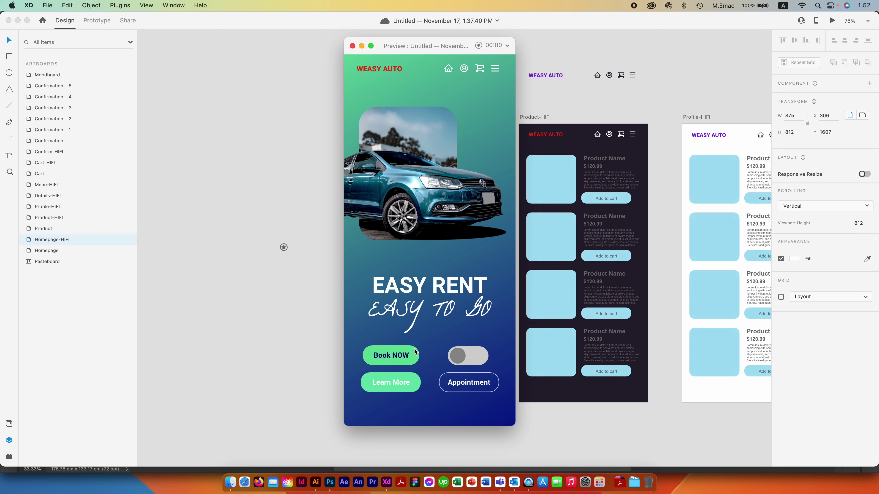
- Tap the homepage toggle in the preview several times to test its on/off bounce
click(465, 360)
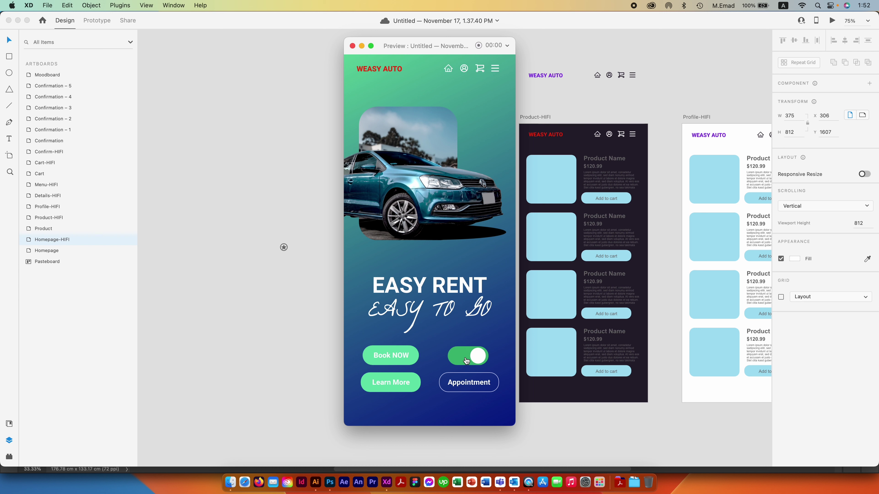
click(465, 360)
click(458, 359)
click(479, 360)
click(464, 360)
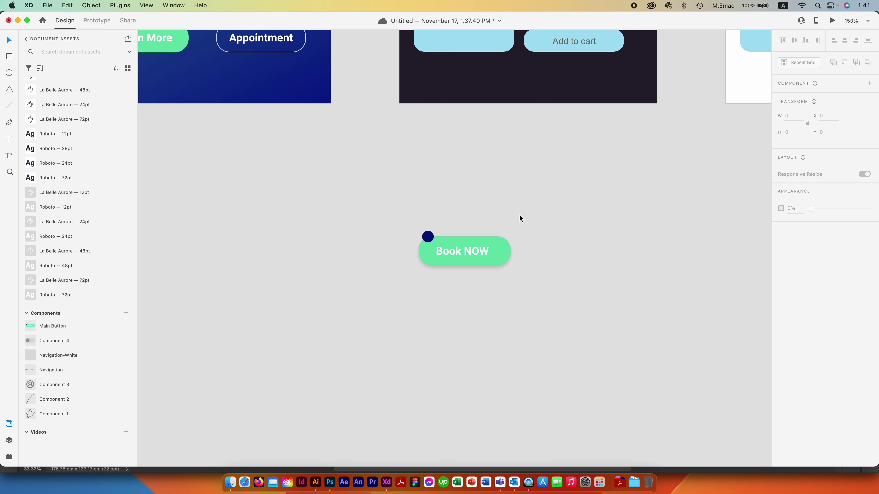
click(502, 247)
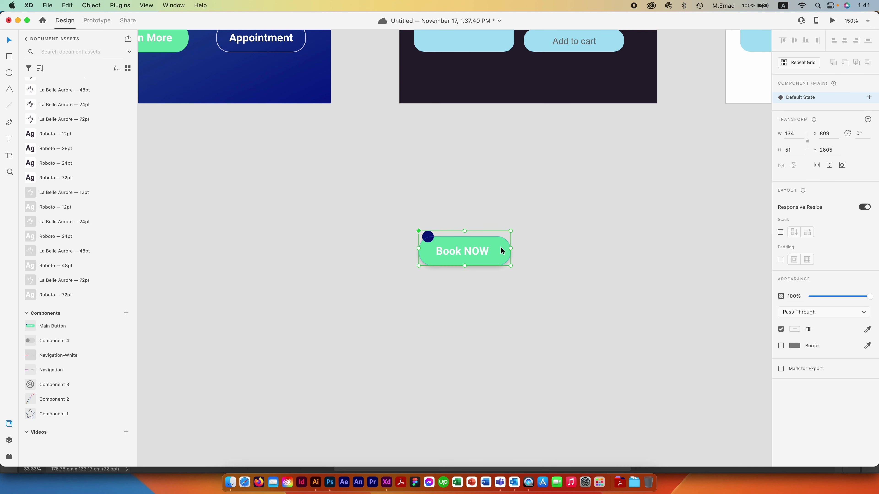
drag(501, 246, 501, 301)
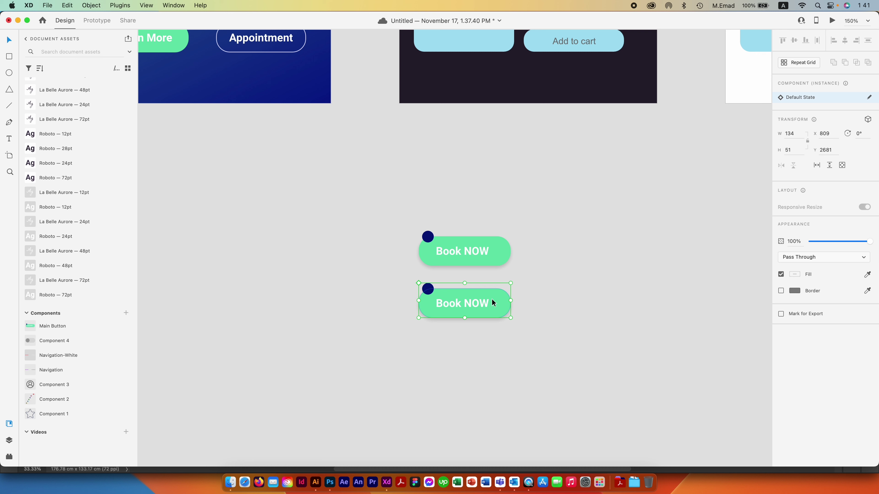
key(Delete)
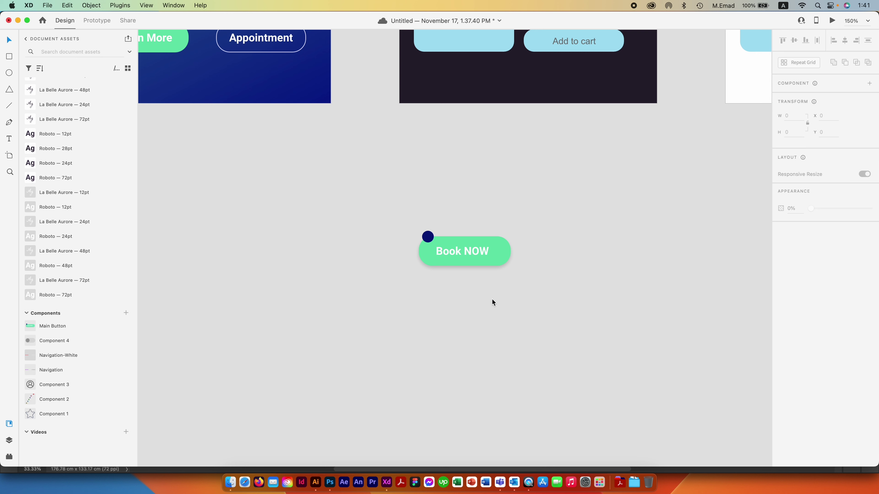
click(494, 261)
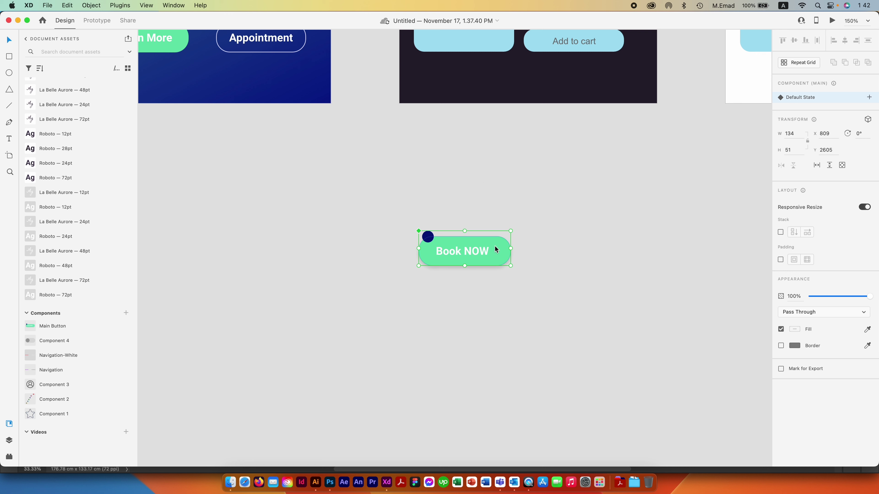
- Duplicate the Book NOW button below the original and list state types for the main component
drag(500, 247, 496, 315)
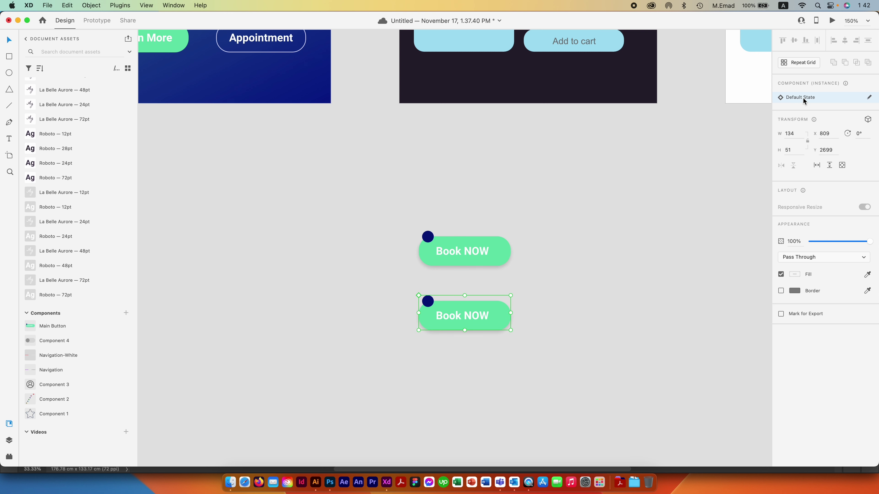
click(502, 252)
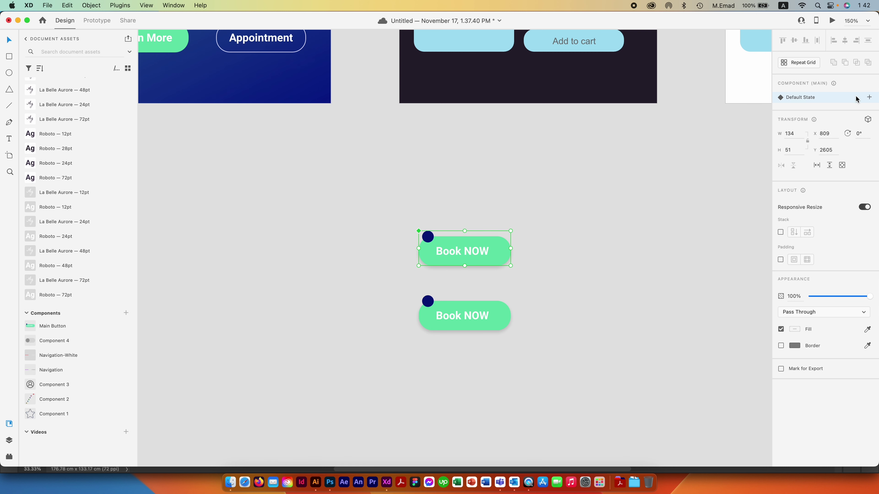
click(869, 98)
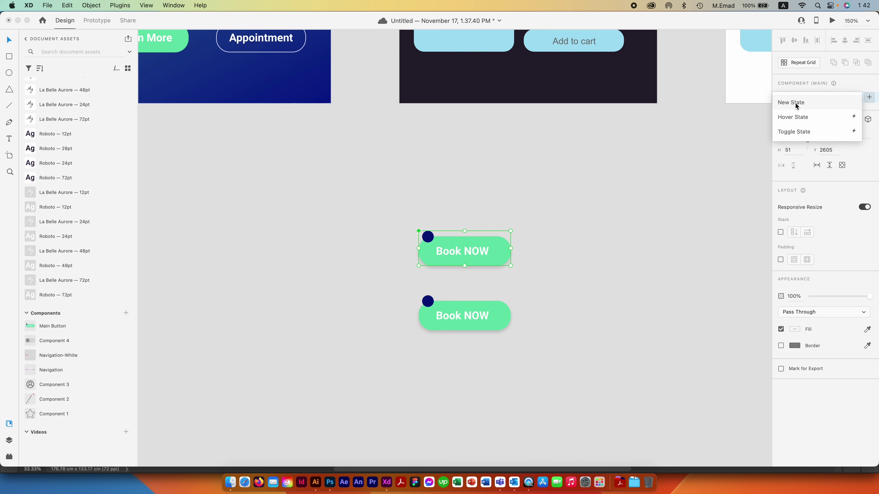
- Add a Hover State to the Book NOW component, keeping its default name, and zoom in
click(795, 119)
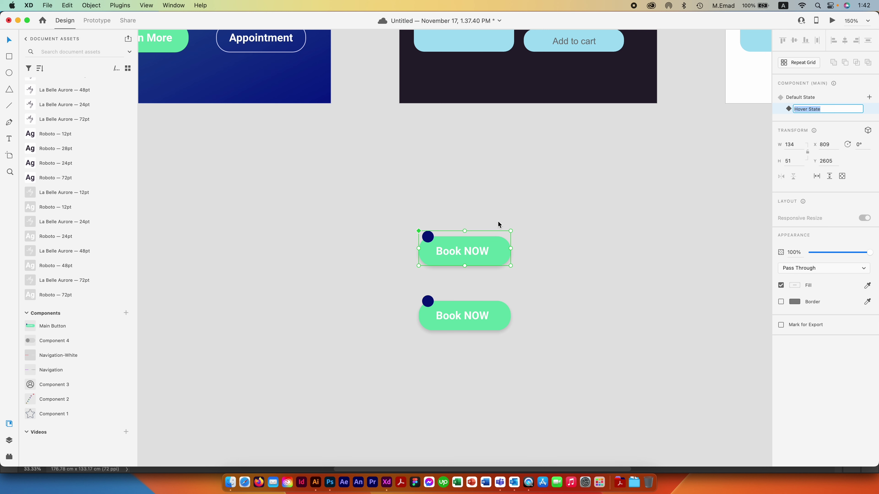
key(Return)
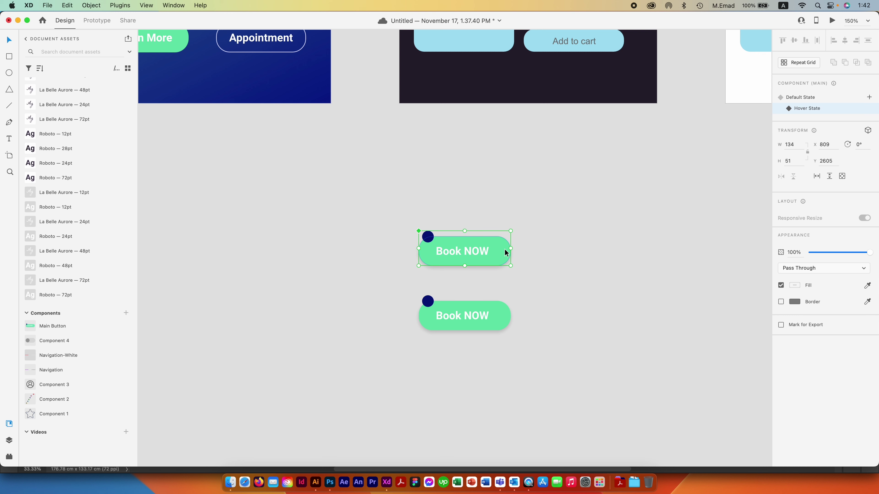
key(super+equal)
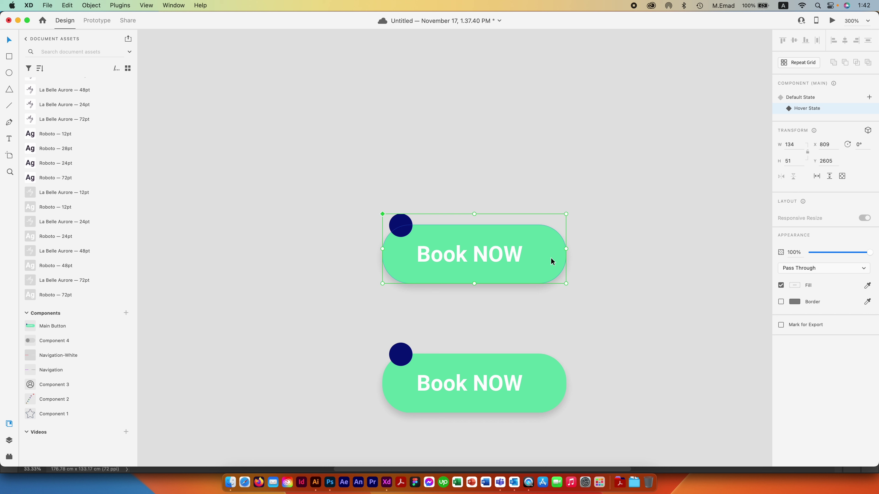
- Save, then change the hover state's button background from green to red
key(super+s)
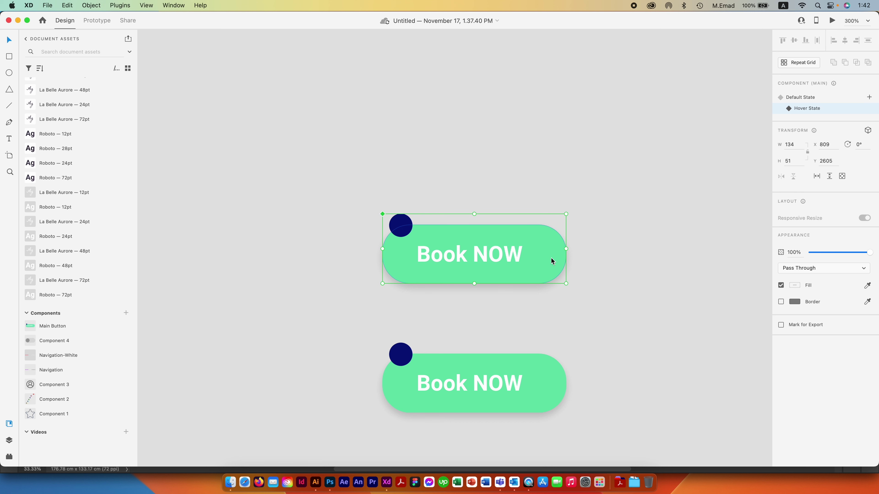
double_click(551, 262)
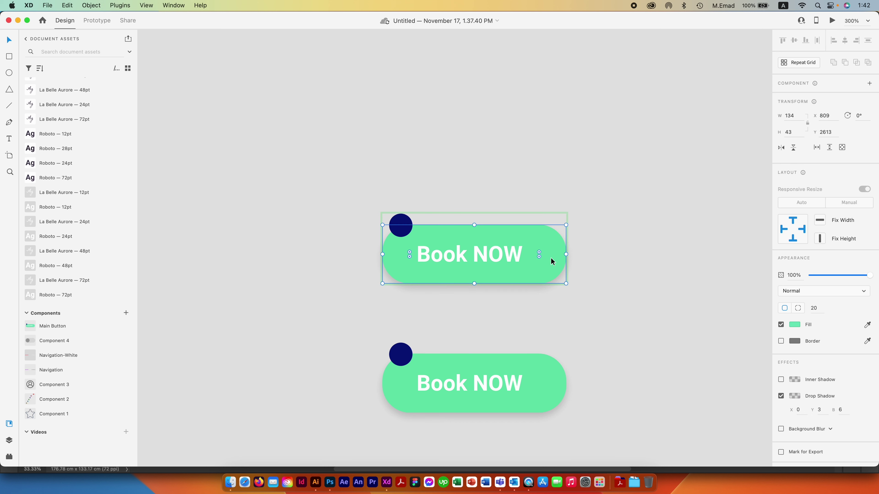
click(795, 325)
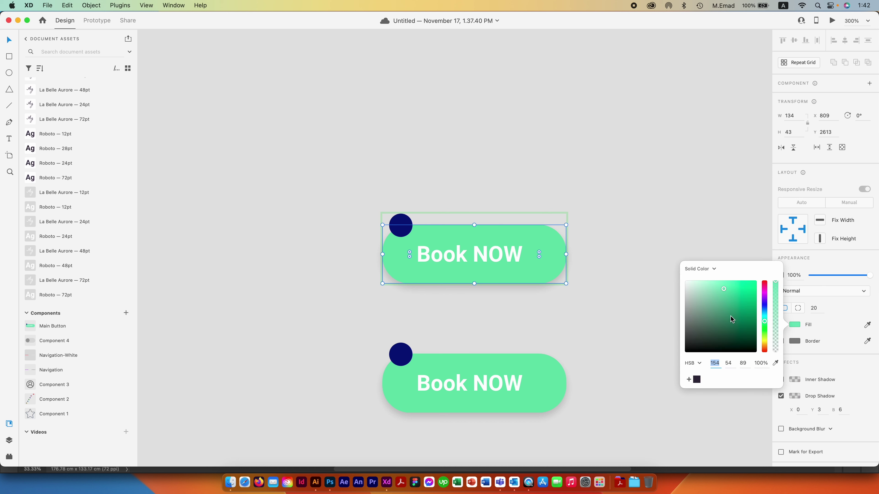
drag(765, 297, 764, 281)
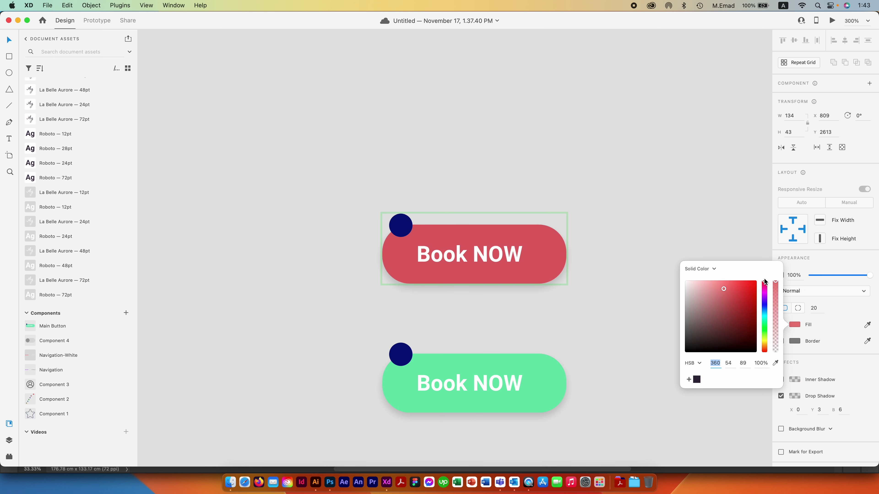
- Colour the Book NOW text navy by sampling the navy circle
click(510, 257)
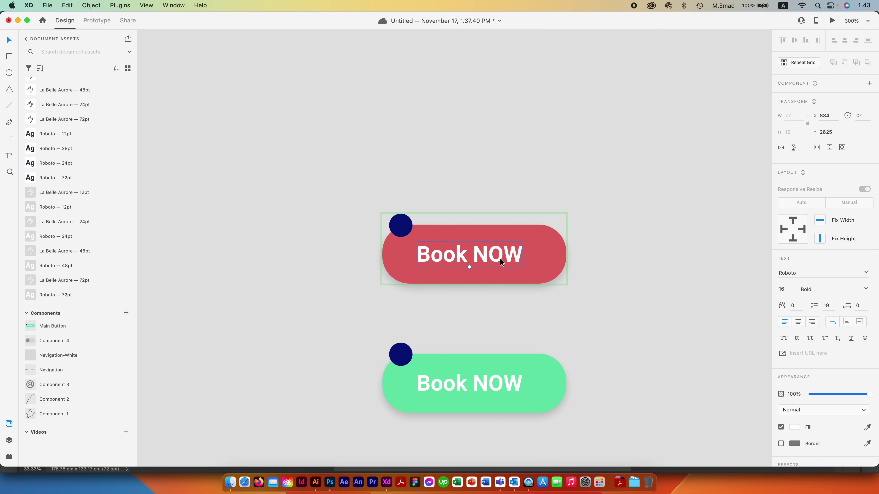
click(794, 427)
click(775, 442)
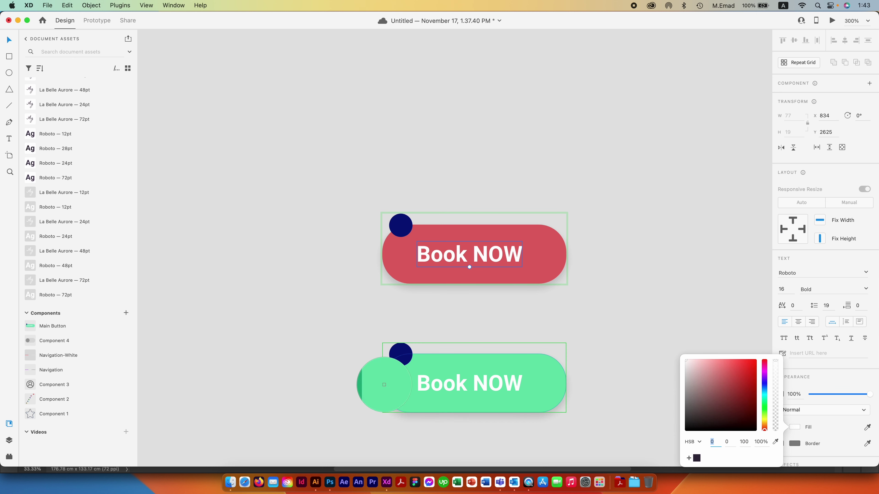
click(396, 357)
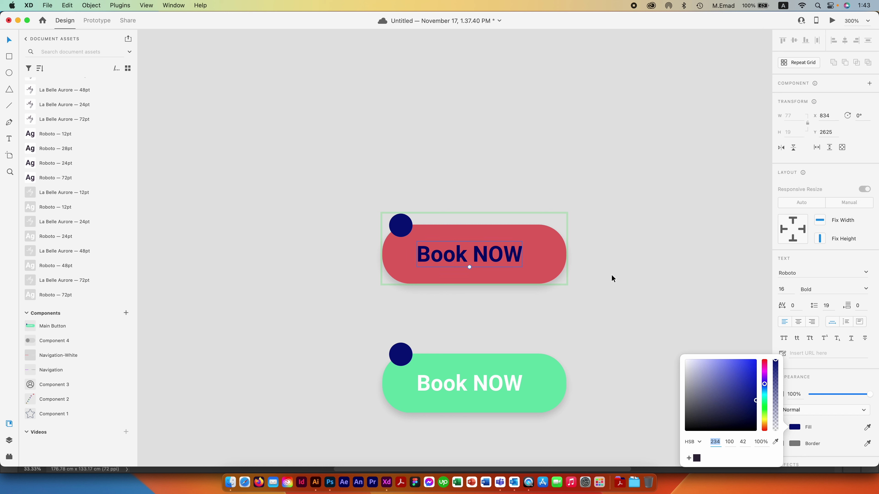
click(821, 383)
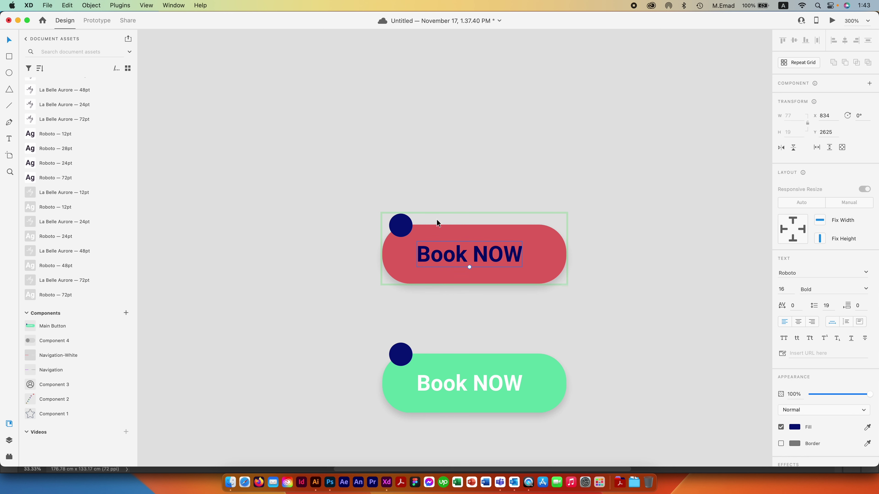
- Move the navy circle to the button's top-right corner
drag(406, 226, 519, 227)
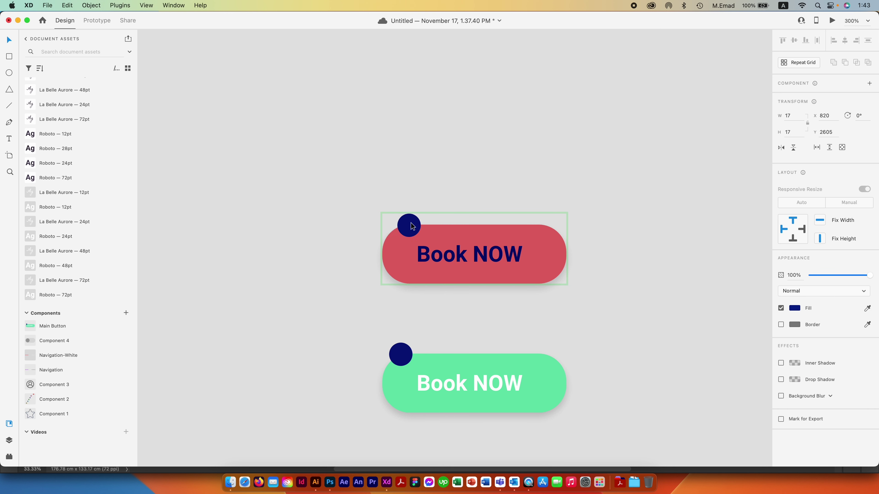
drag(519, 226, 540, 228)
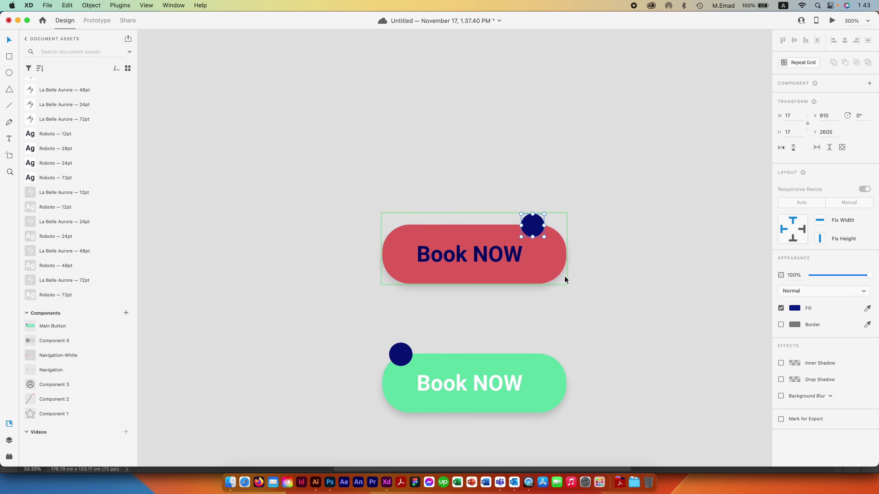
click(580, 270)
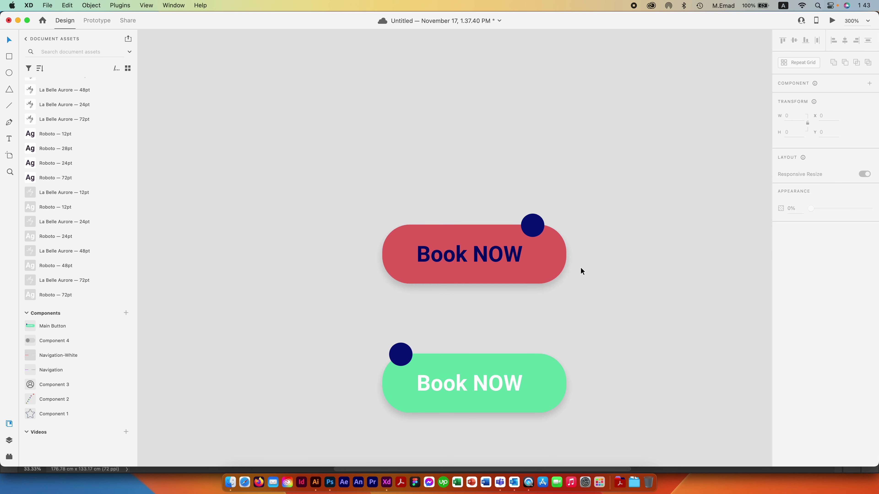
- Flip between the Default and Hover states to compare them, then launch Desktop Preview
click(556, 265)
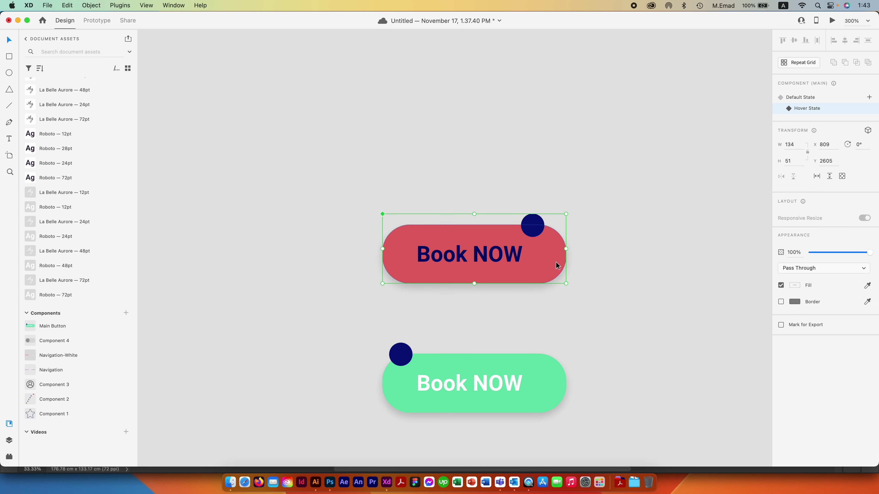
click(818, 98)
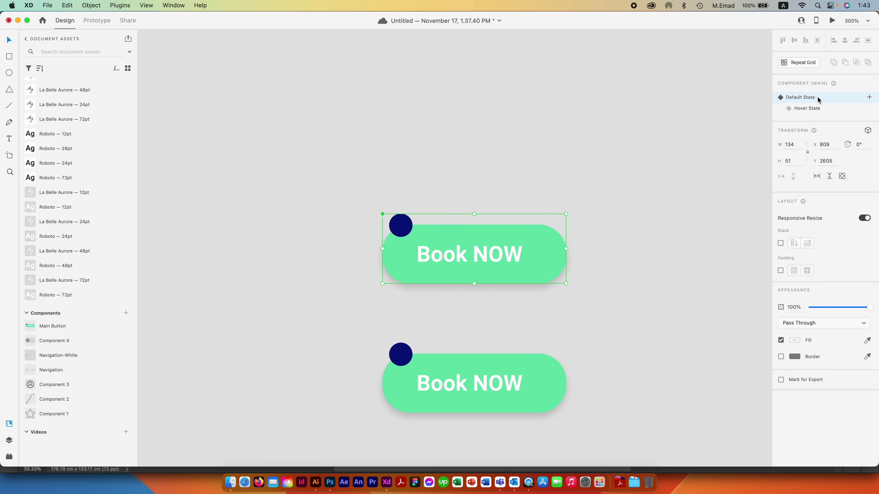
click(817, 109)
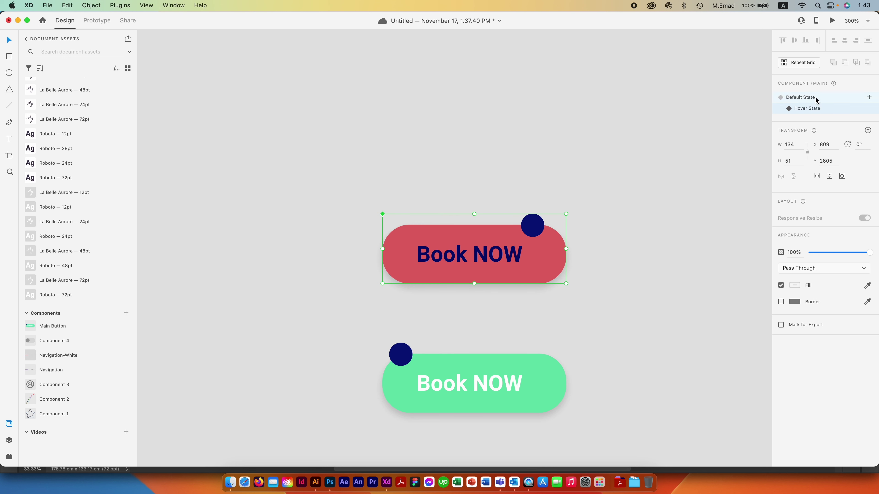
click(816, 100)
click(814, 100)
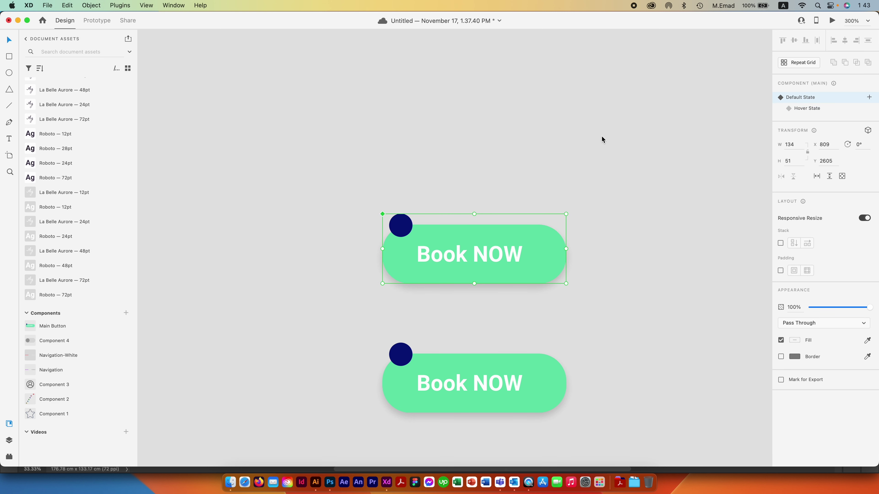
click(831, 20)
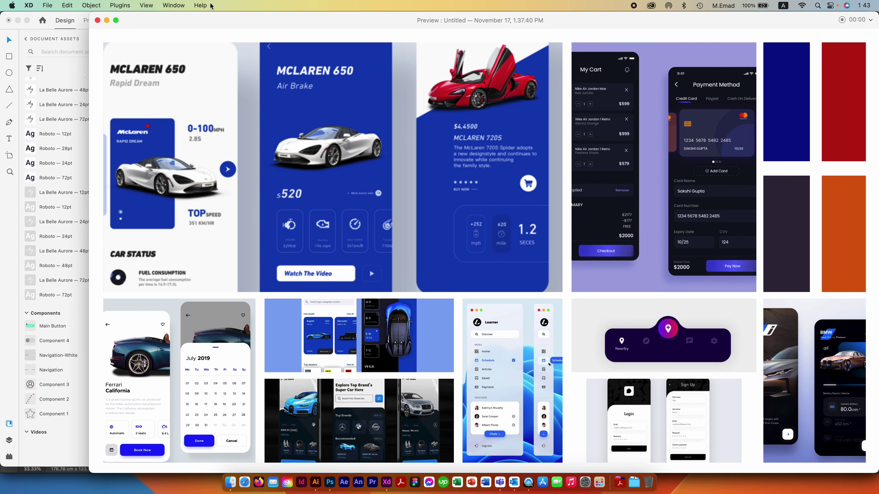
- Close the preview and drag Book NOW onto Homepage-HIFI above Learn More and Appointment
click(98, 20)
click(466, 135)
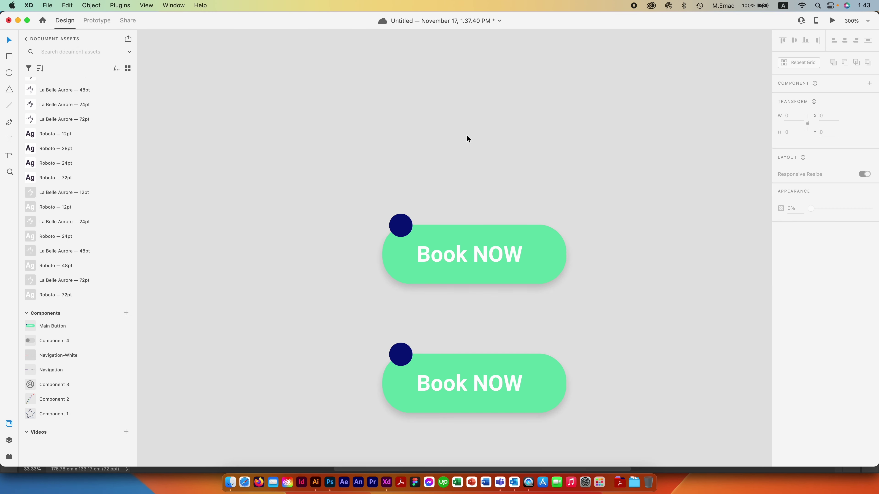
key(super+minus)
key(super+minus)
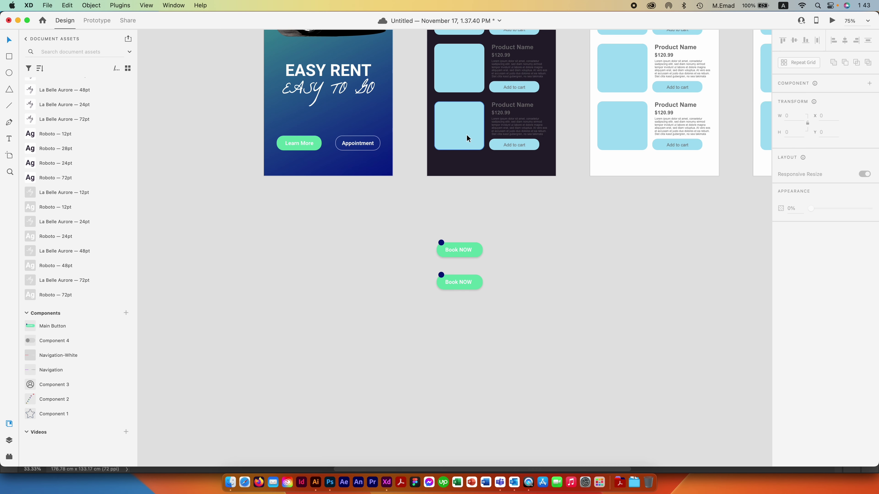
scroll(473, 249, up, 5)
scroll(472, 249, right, 5)
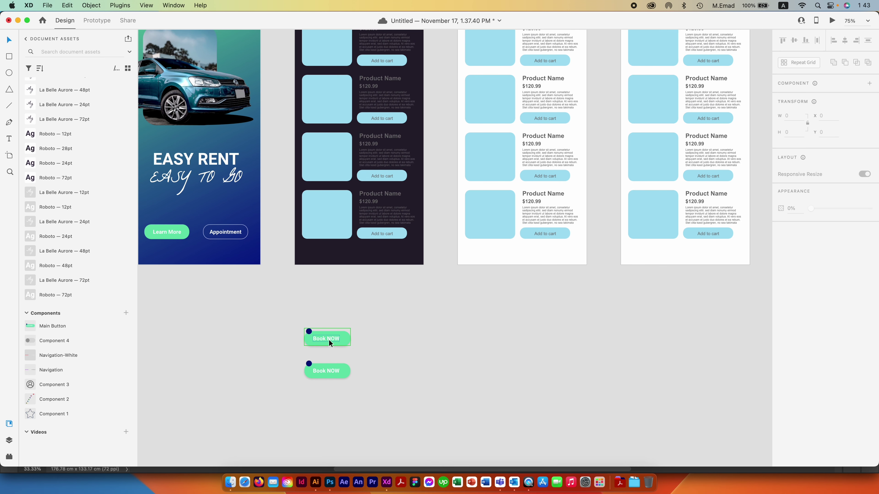
mouse_move(342, 336)
mouse_down()
mouse_move(504, 249)
mouse_move(610, 369)
mouse_move(287, 351)
mouse_move(310, 346)
mouse_up()
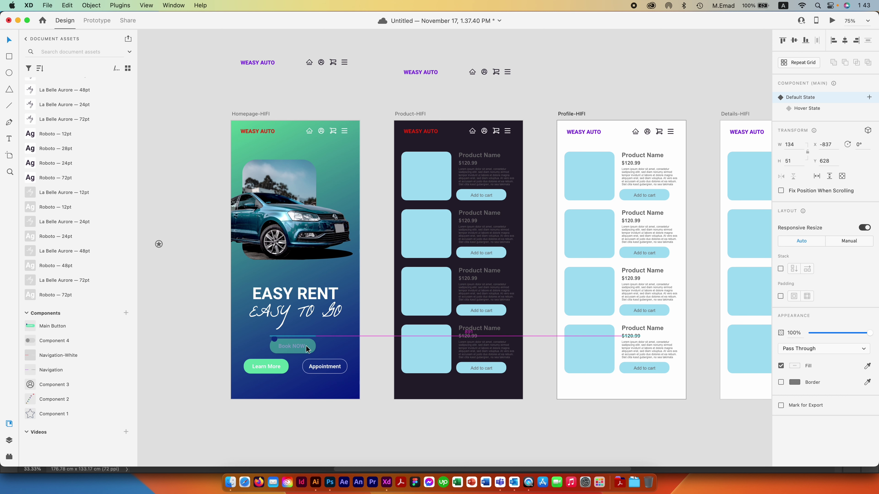
click(258, 114)
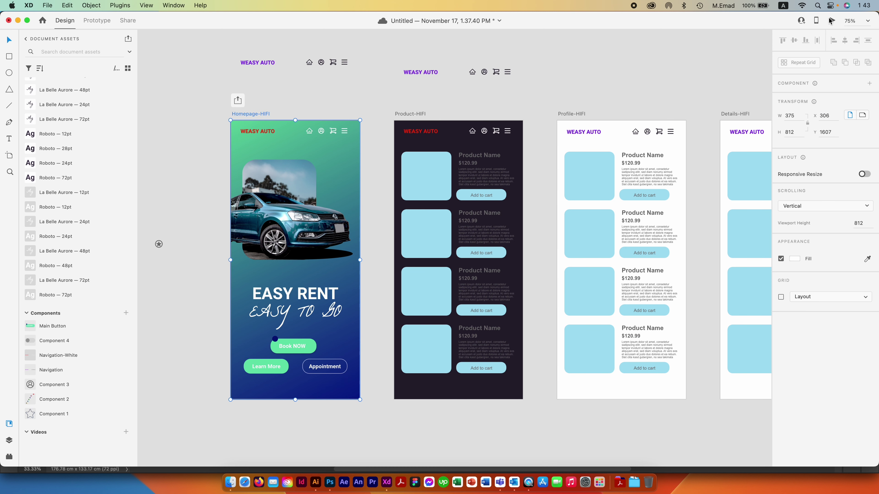
click(831, 21)
drag(185, 92, 462, 60)
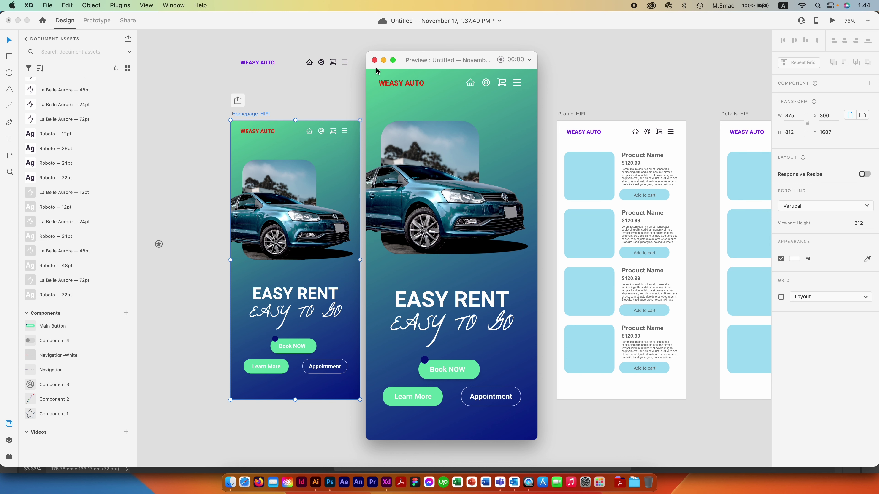
click(375, 60)
drag(344, 139, 449, 105)
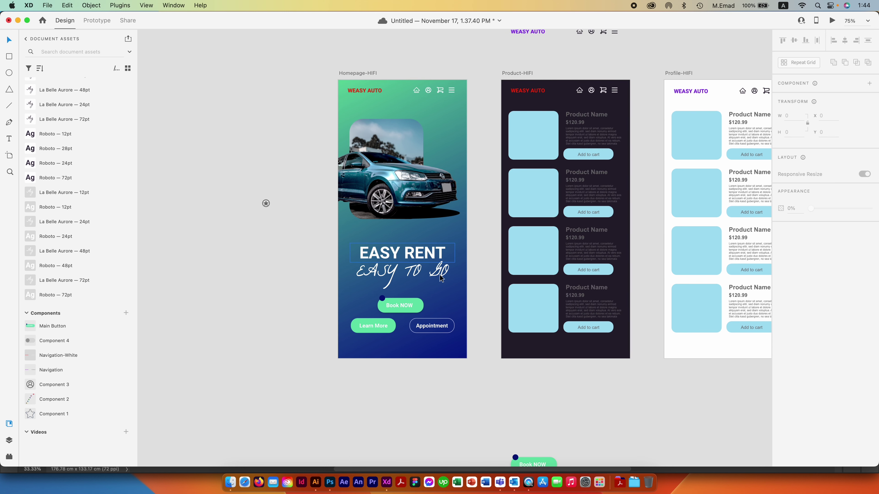
scroll(469, 334, up, 5)
- Remove the button's drop shadow and fill, and add a border sampled from Learn More's green
click(438, 214)
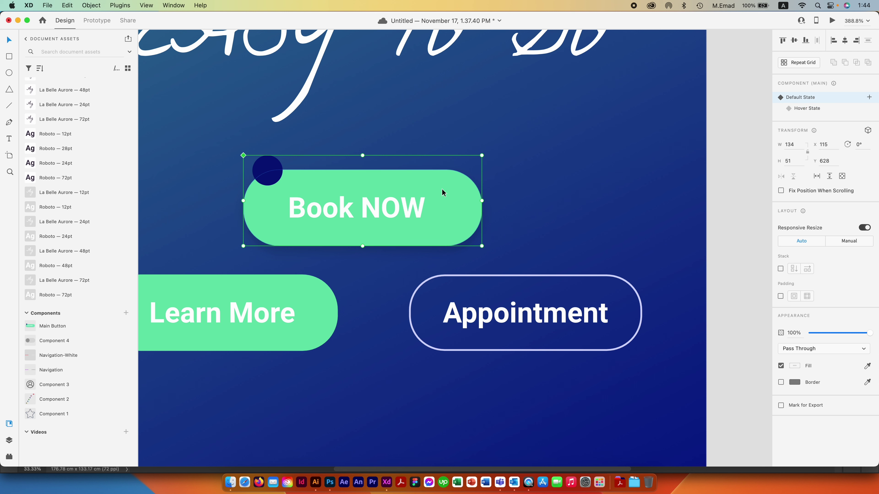
double_click(464, 223)
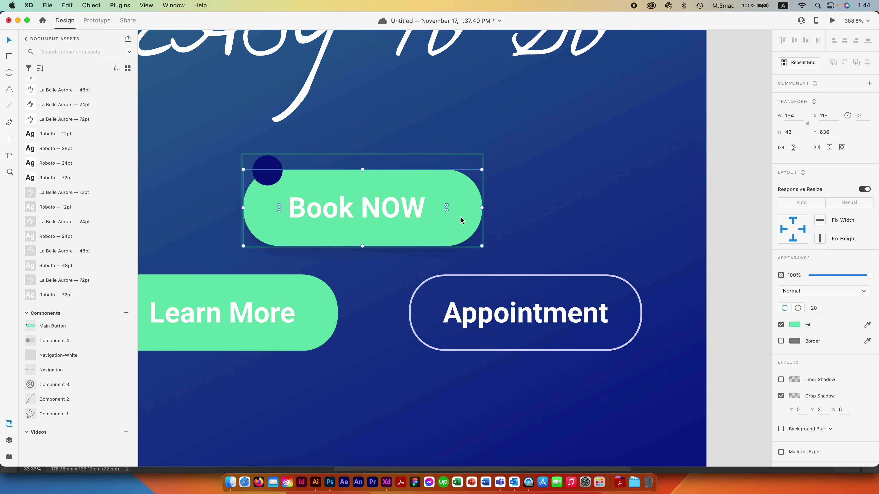
click(781, 396)
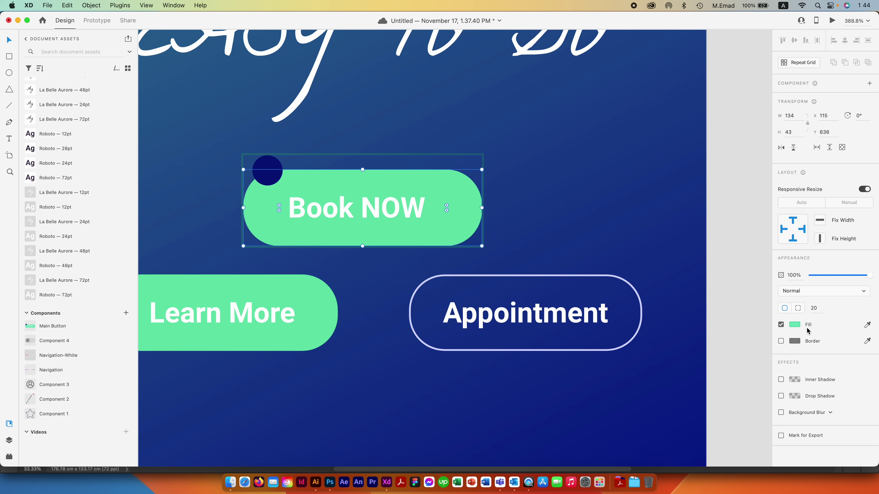
click(780, 324)
click(780, 341)
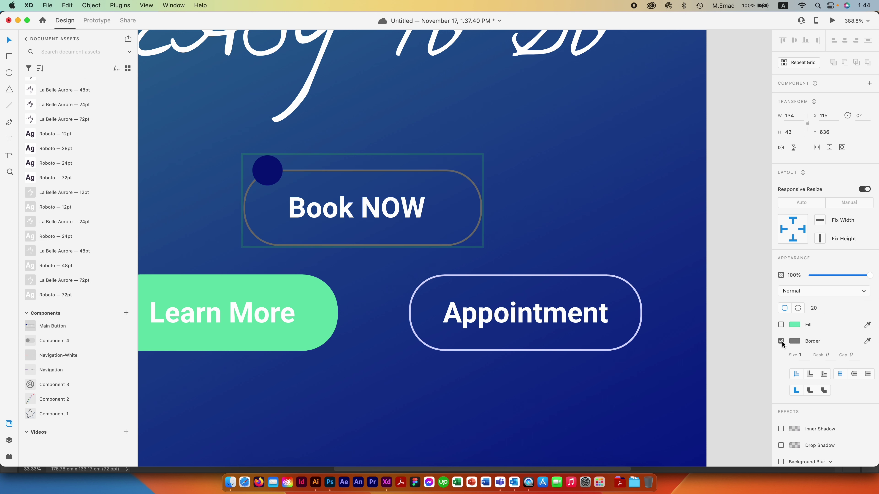
click(794, 341)
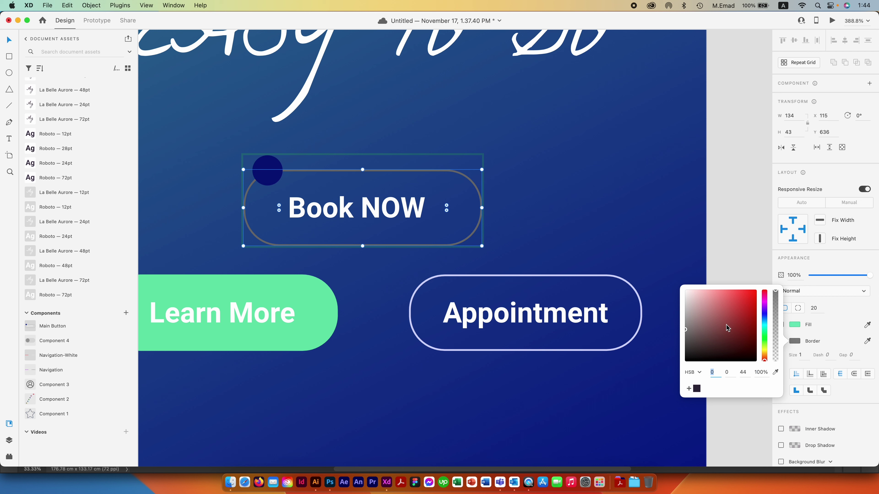
click(776, 372)
click(334, 300)
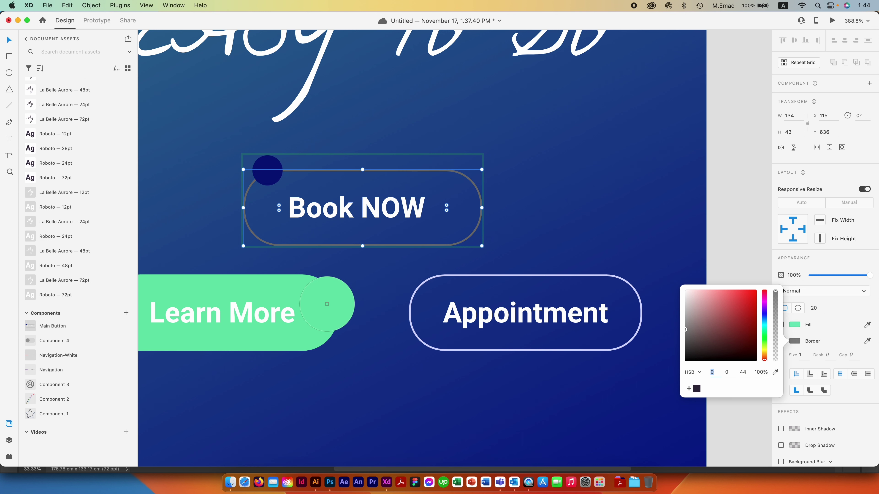
click(260, 164)
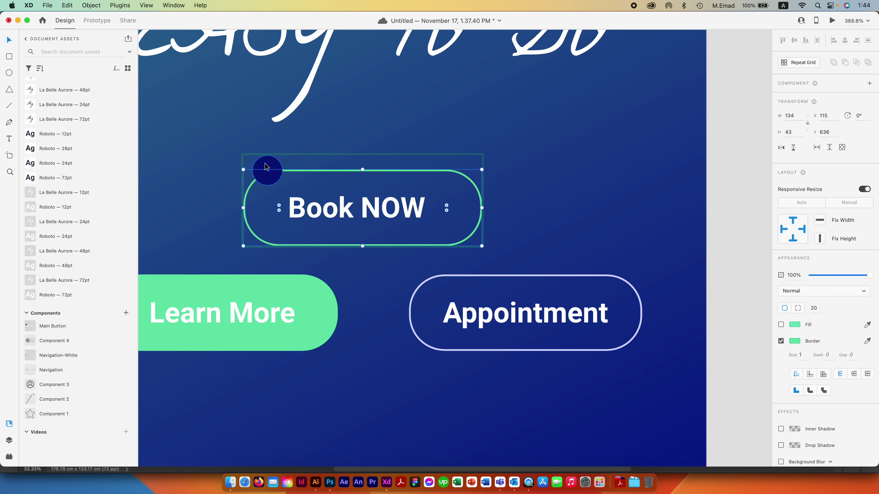
- Shrink the small dark circle to 7×7 at 0% opacity
click(260, 165)
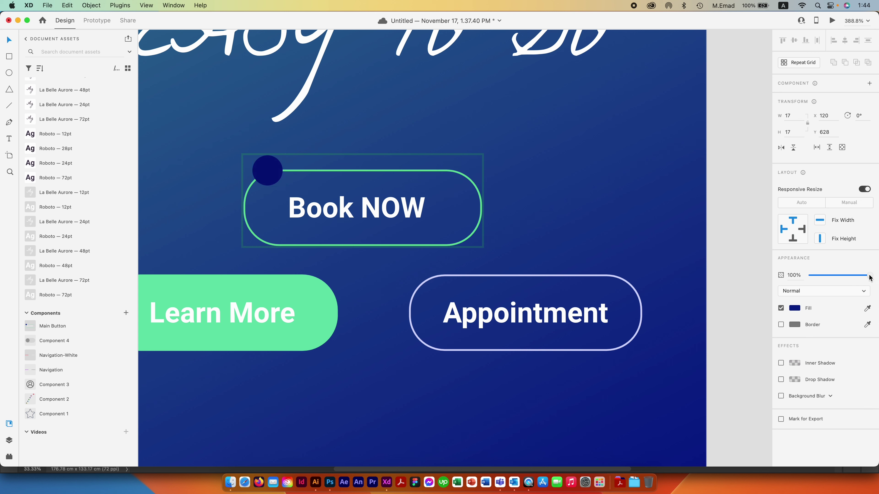
drag(870, 274, 824, 277)
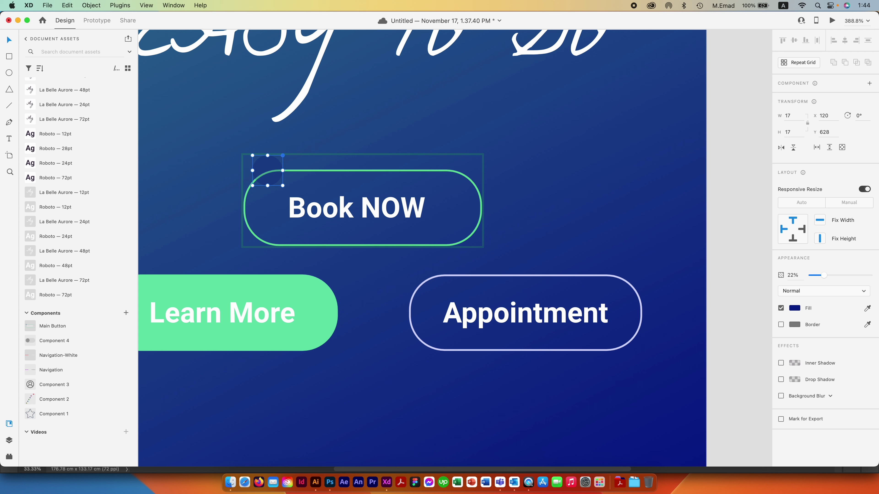
drag(283, 156, 287, 169)
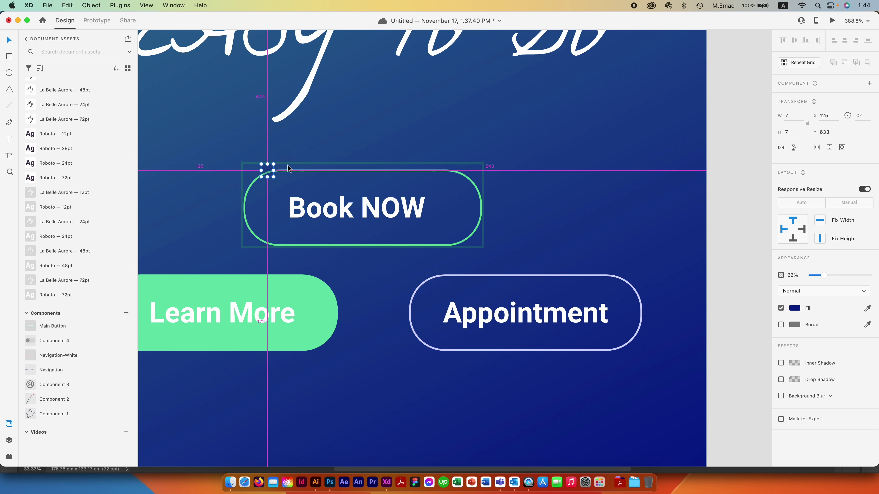
drag(823, 275, 781, 275)
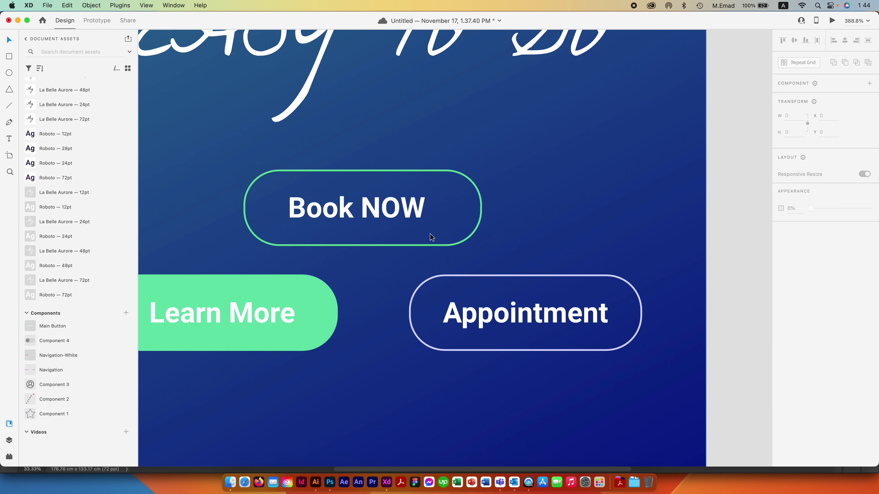
- In the hover state, replace the border with a solid fill sampled from Learn More's green
click(418, 223)
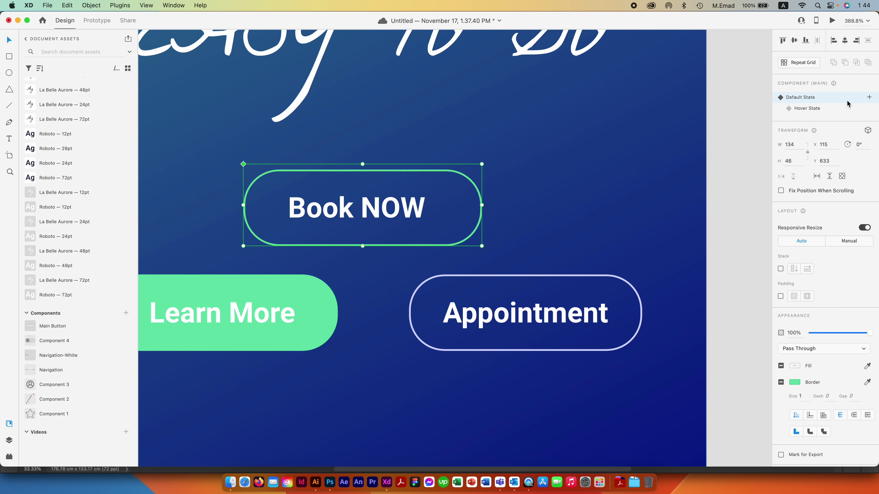
click(838, 108)
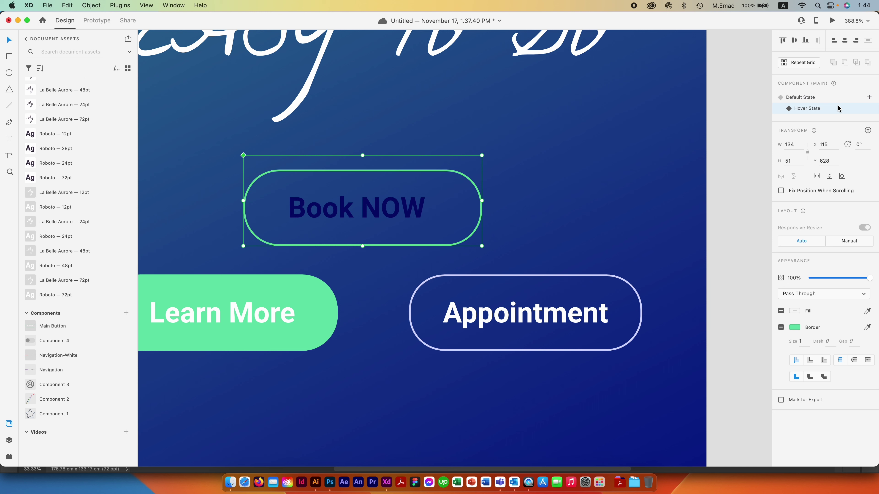
click(476, 190)
click(476, 190)
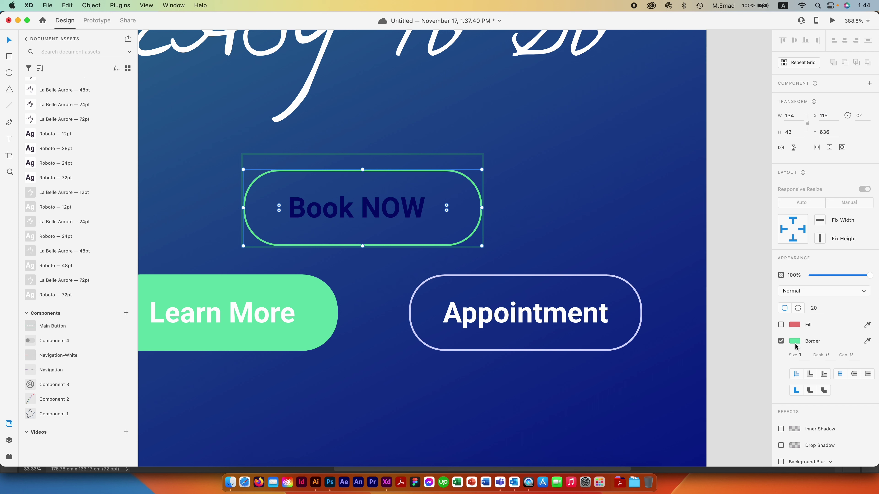
click(781, 324)
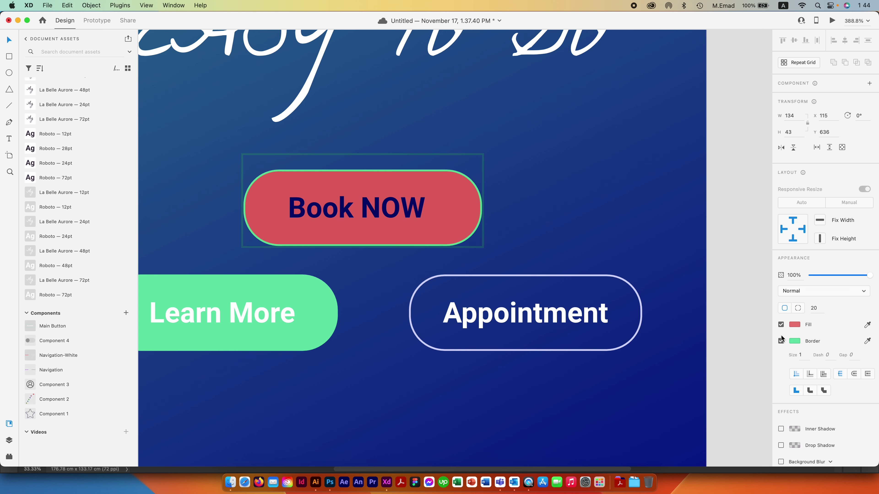
click(781, 340)
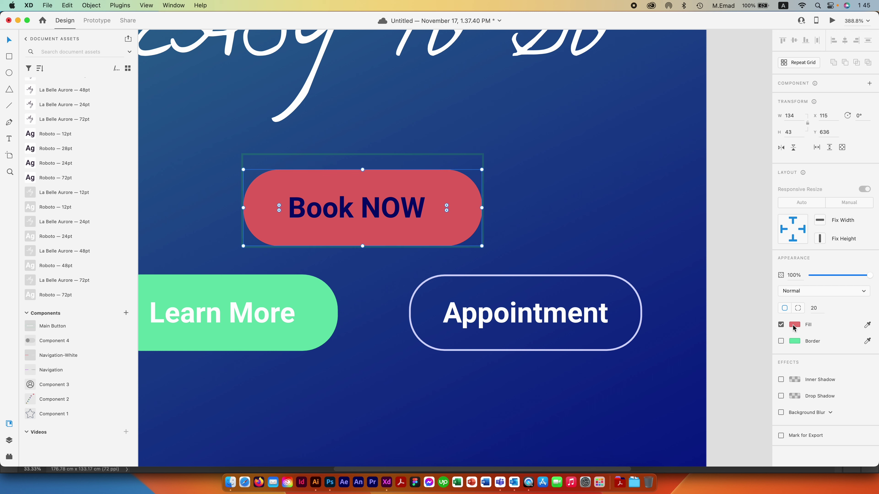
click(795, 324)
click(775, 362)
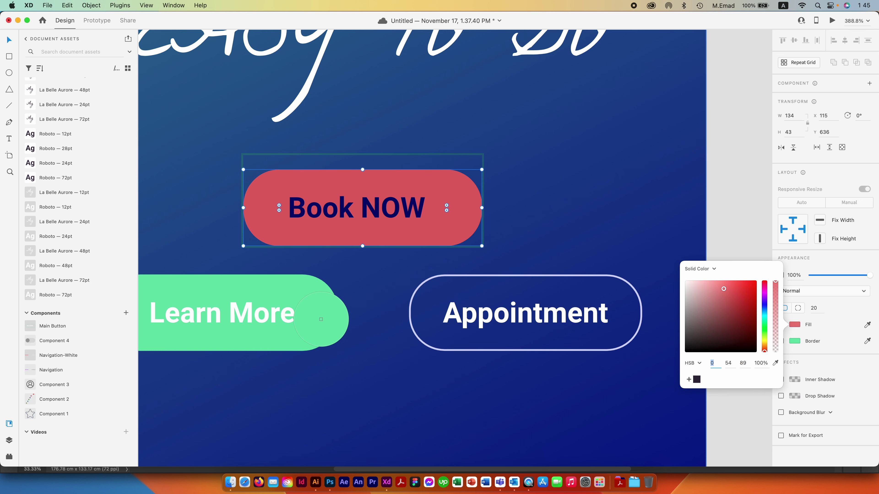
click(321, 320)
click(511, 215)
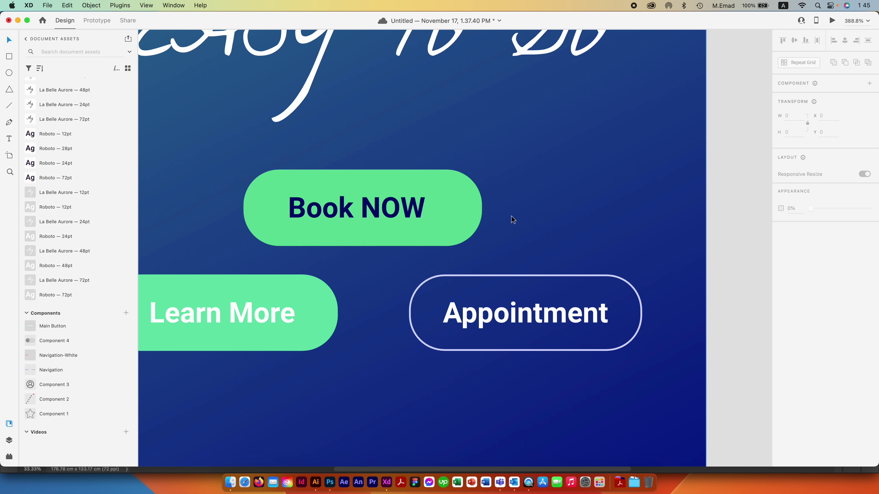
- Compare the Default and Hover states, then reselect the hover state's inner rectangle
click(454, 201)
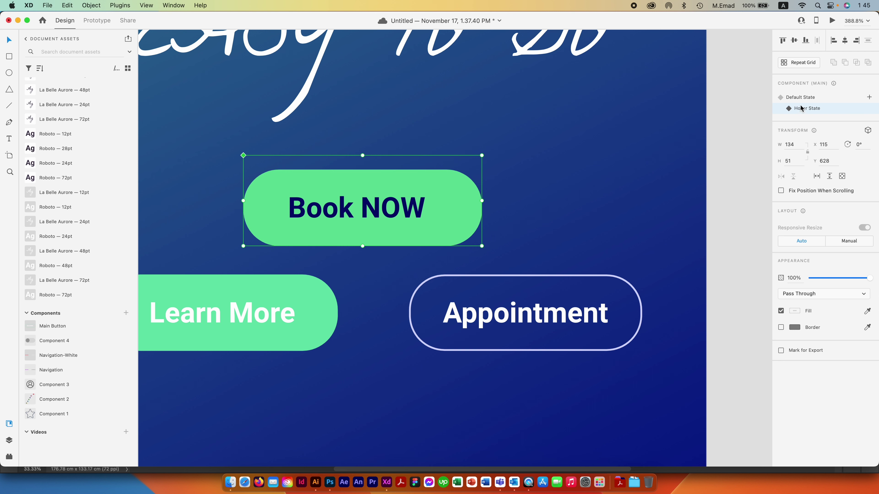
click(801, 98)
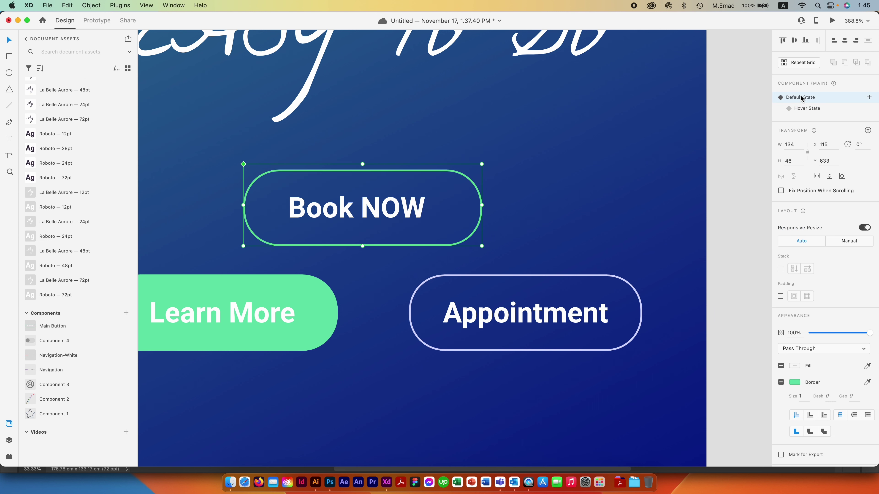
click(801, 109)
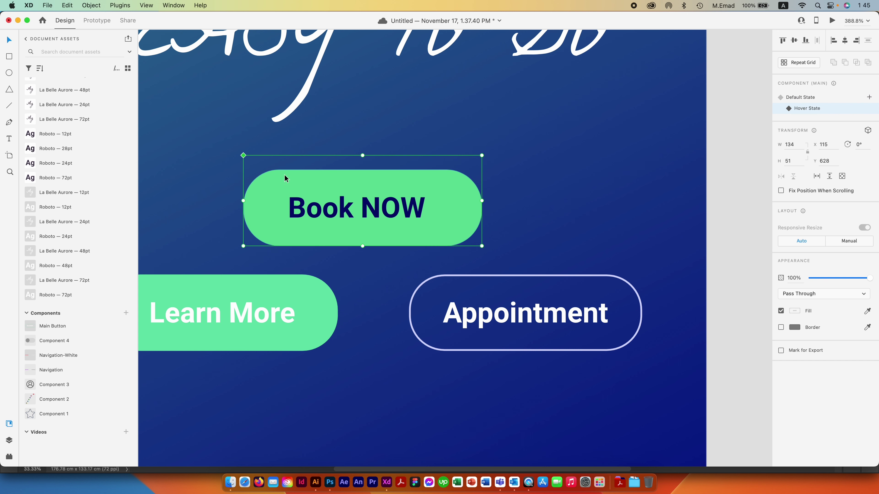
double_click(271, 171)
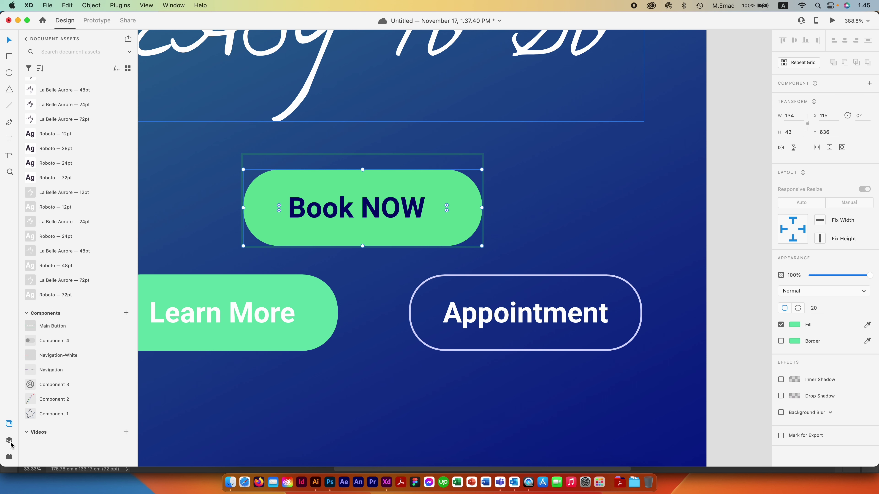
- Set Ellipse 9 to 100% opacity at 14×14 in the hover state, then return to Default State
click(9, 440)
click(53, 86)
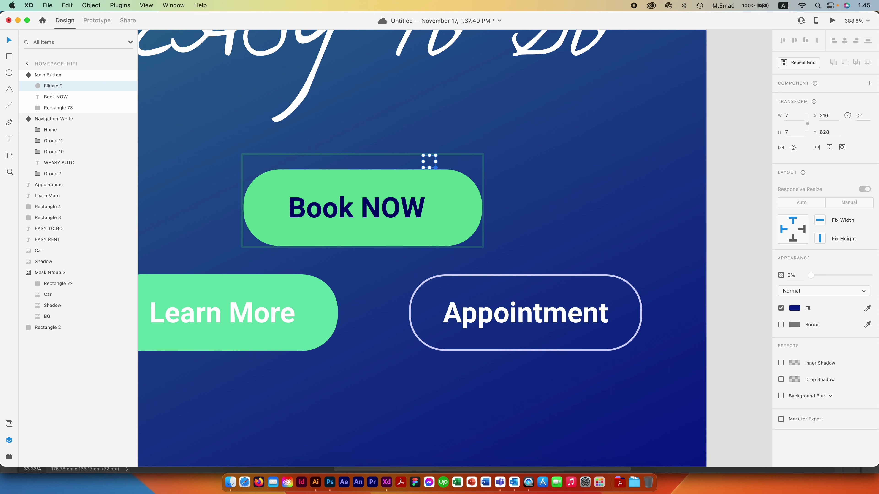
drag(808, 275, 869, 275)
mouse_move(436, 168)
mouse_down()
mouse_move(447, 185)
mouse_move(440, 179)
mouse_up()
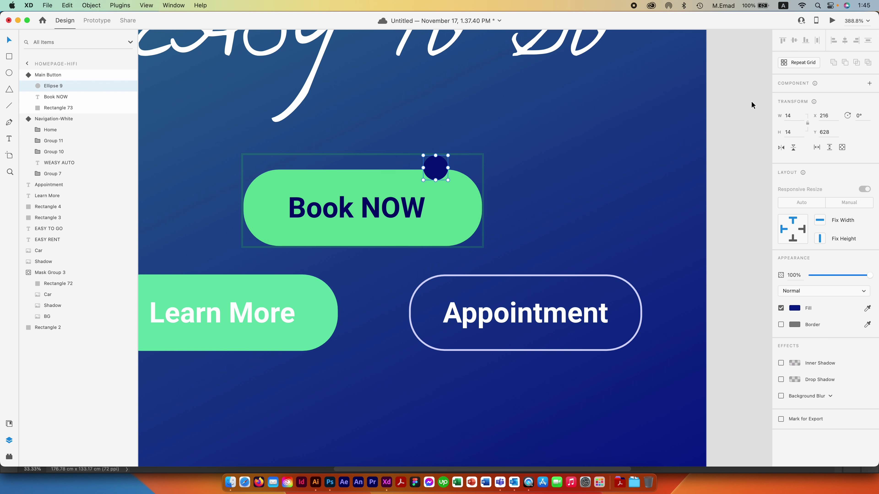
click(455, 187)
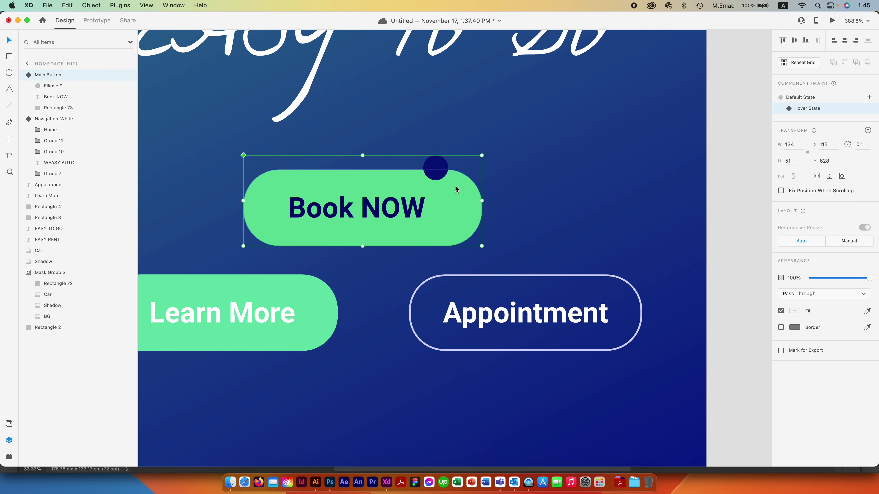
click(799, 98)
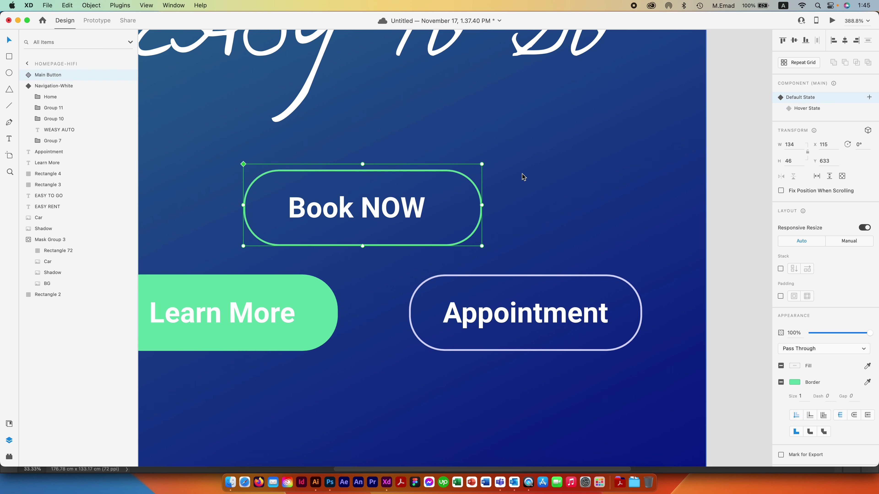
scroll(522, 174, down, 5)
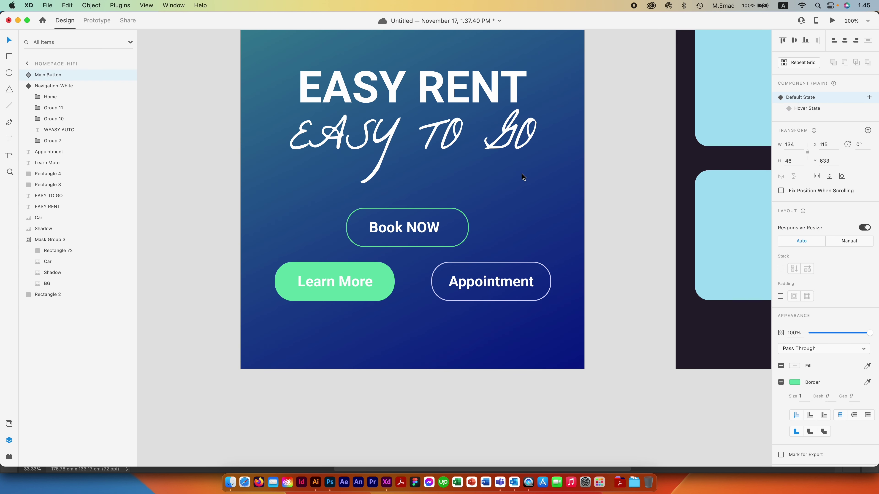
click(807, 108)
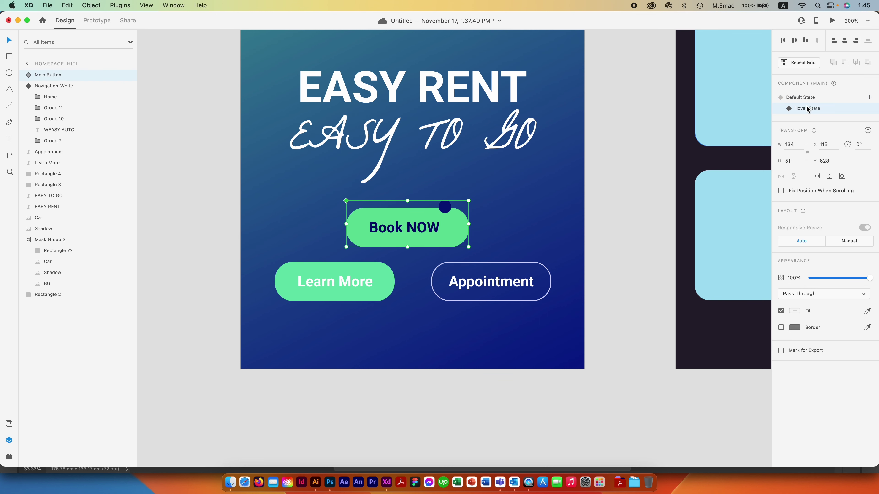
click(833, 21)
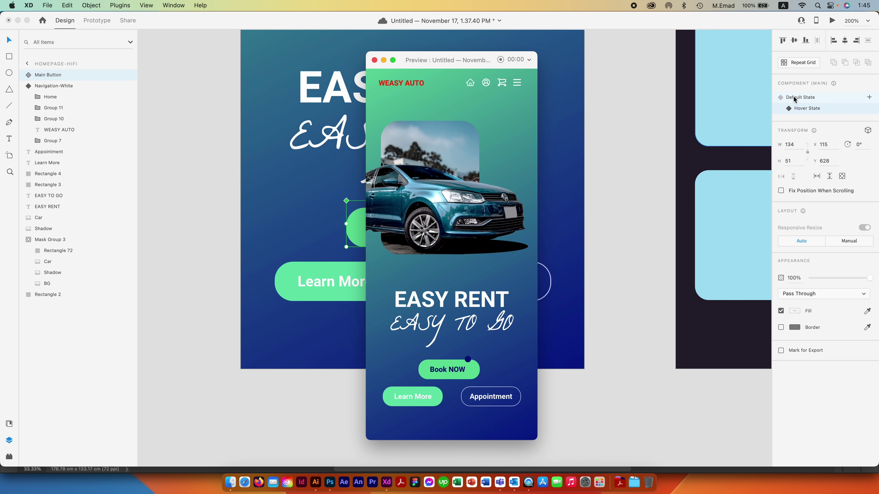
click(374, 60)
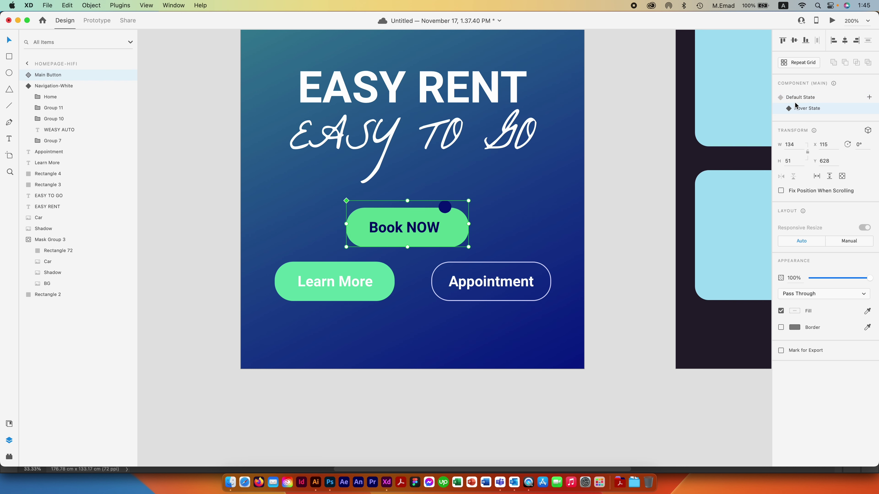
click(796, 98)
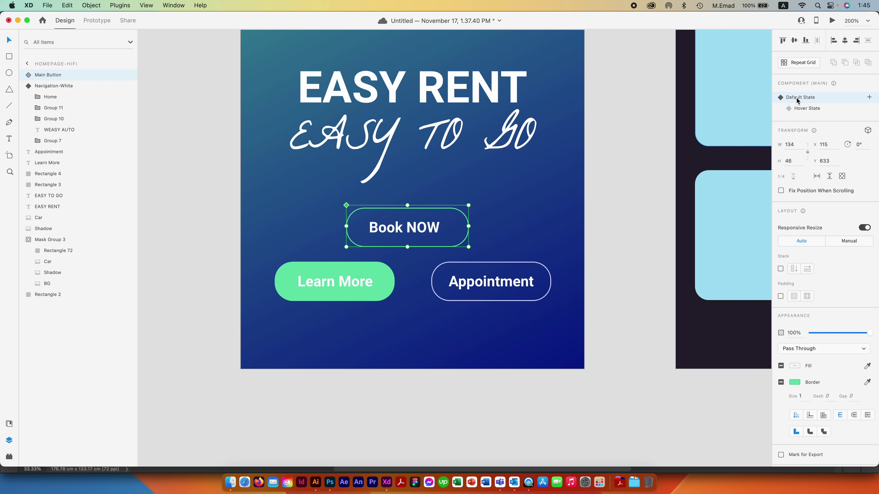
click(832, 20)
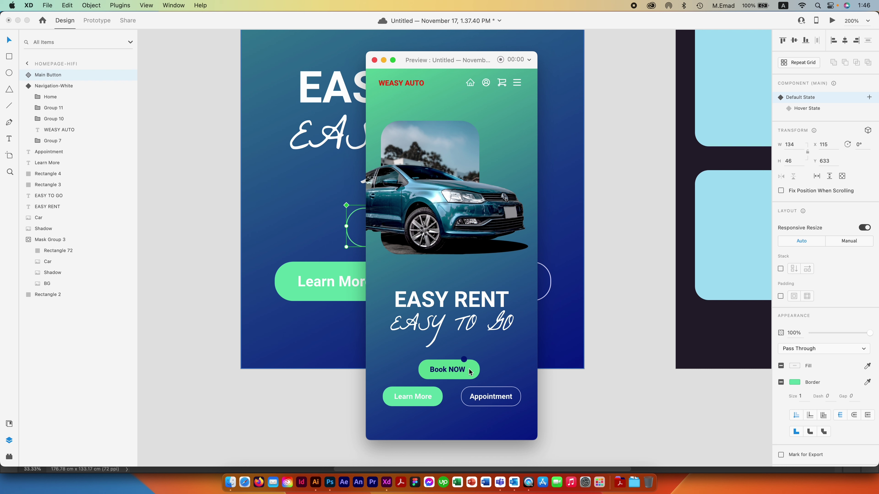
click(374, 60)
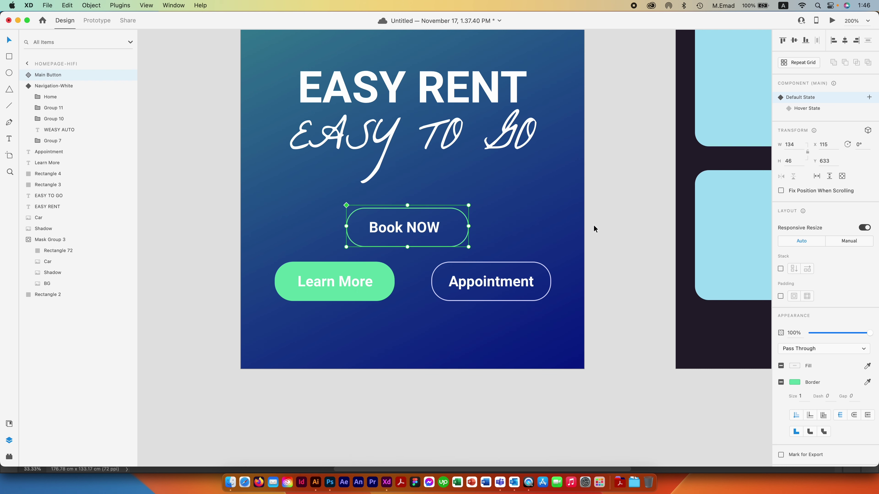
key(super+equal)
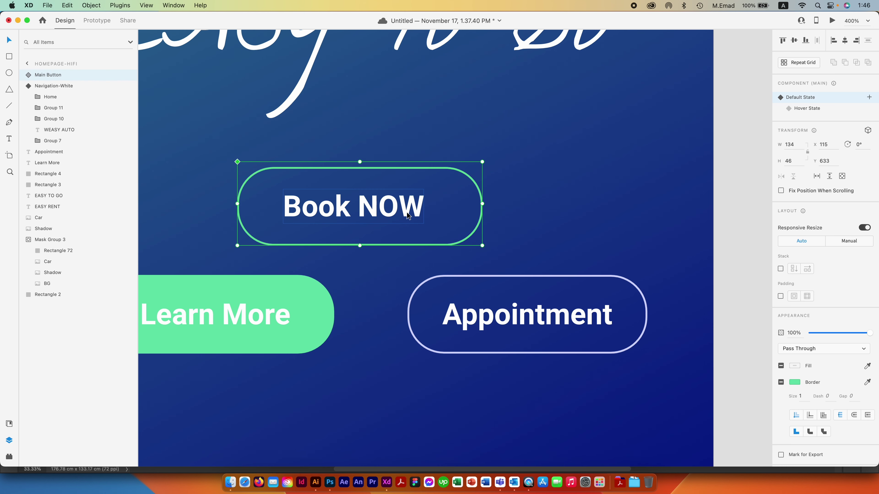
- In the default state, swap the border for a fill and set radius 0, width 1, opacity 0%
double_click(460, 174)
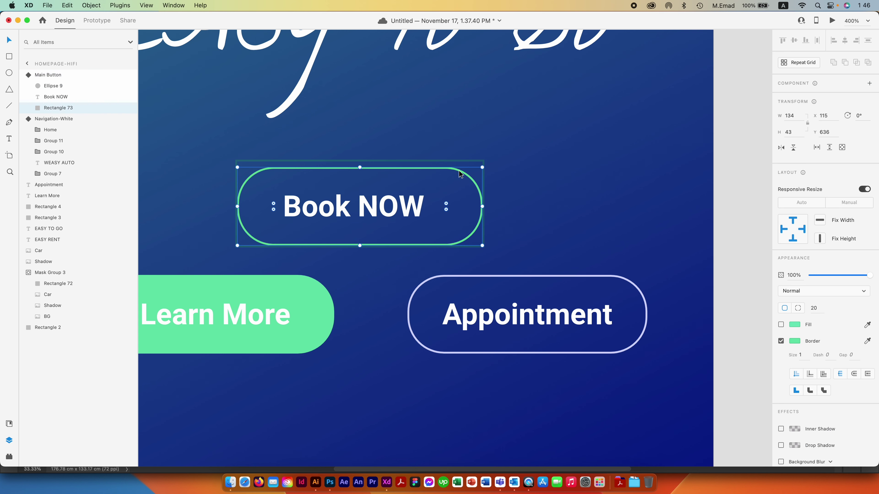
click(781, 341)
click(781, 324)
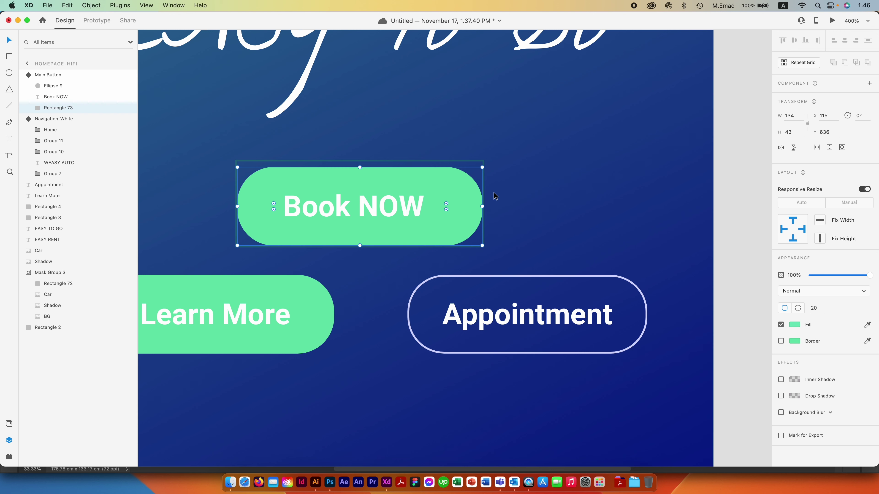
drag(446, 204, 510, 151)
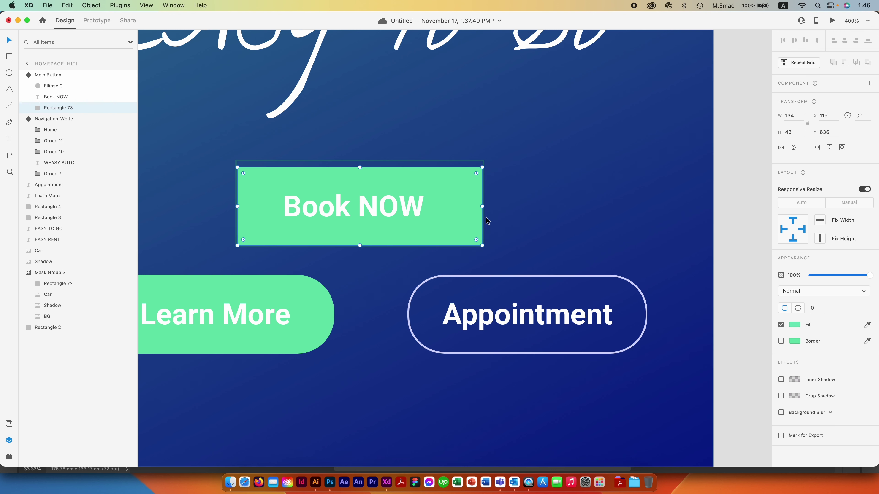
drag(482, 208, 237, 214)
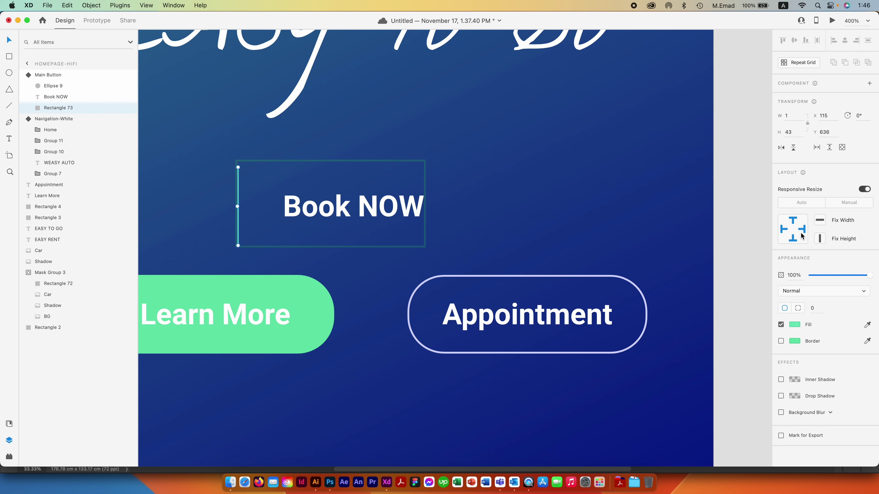
drag(869, 275, 796, 277)
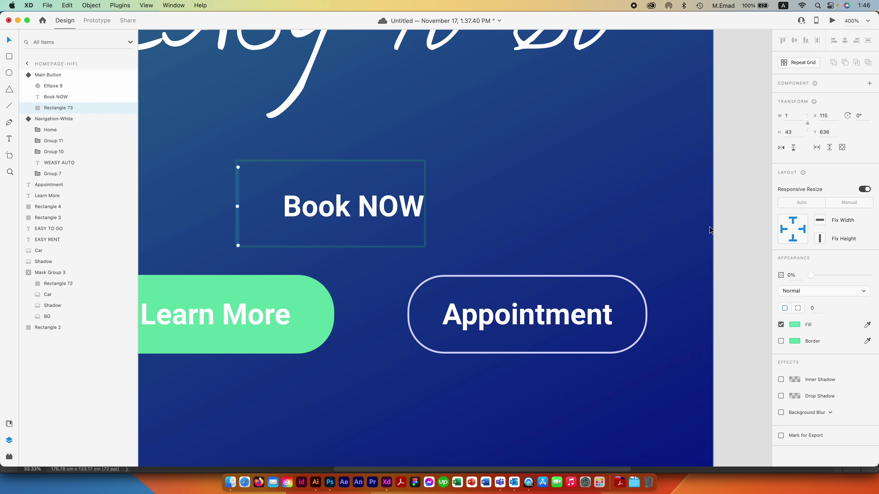
click(727, 226)
- In the hover state, widen Rectangle 73 to 114 × 43 at 100% opacity behind the text
click(399, 212)
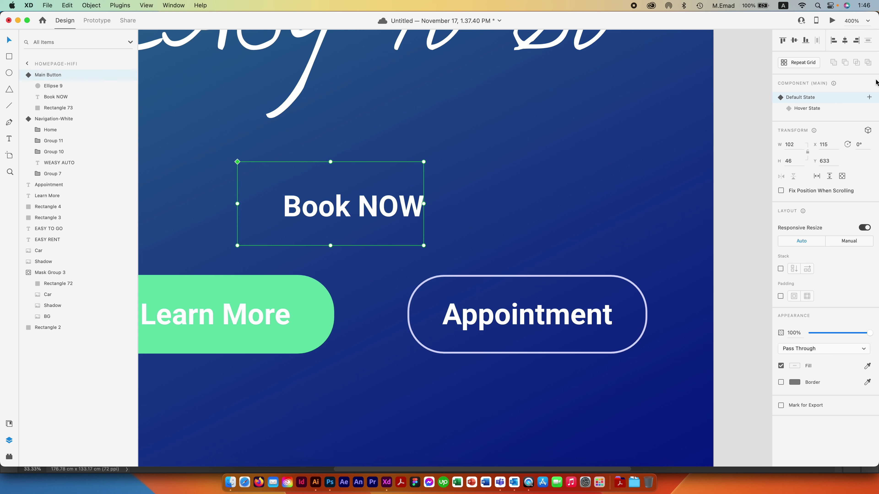
click(816, 109)
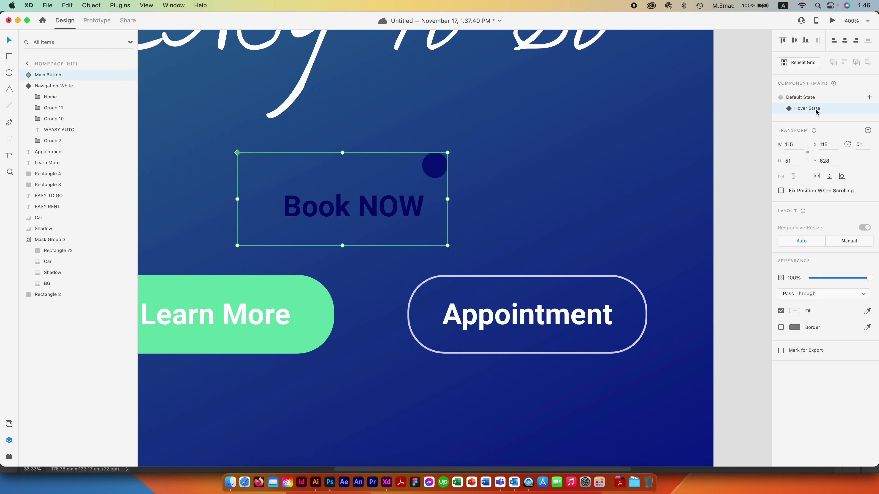
click(813, 100)
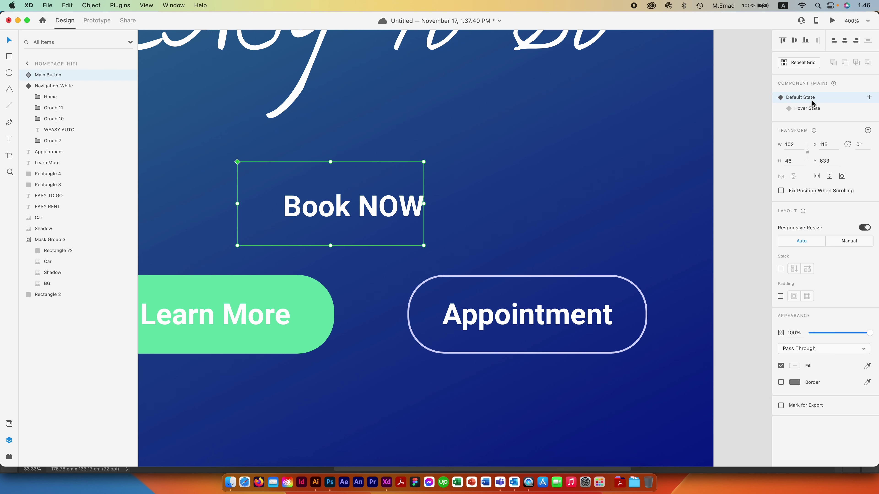
click(811, 110)
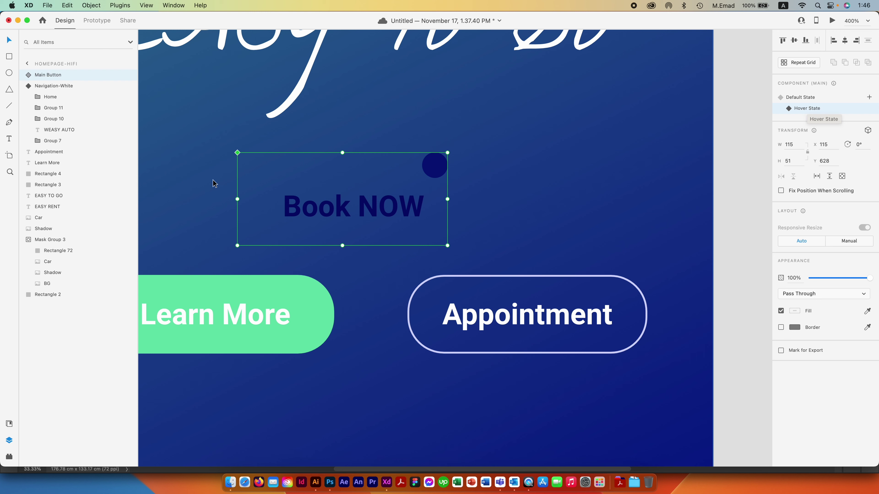
click(28, 75)
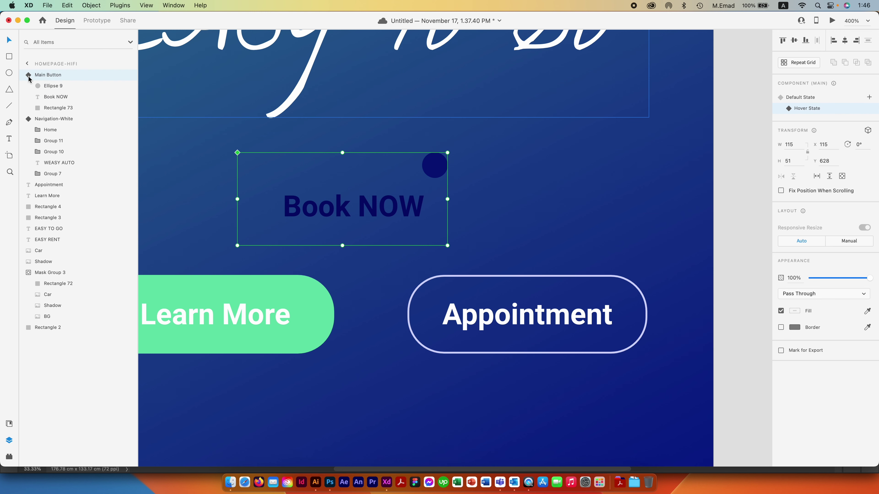
click(50, 108)
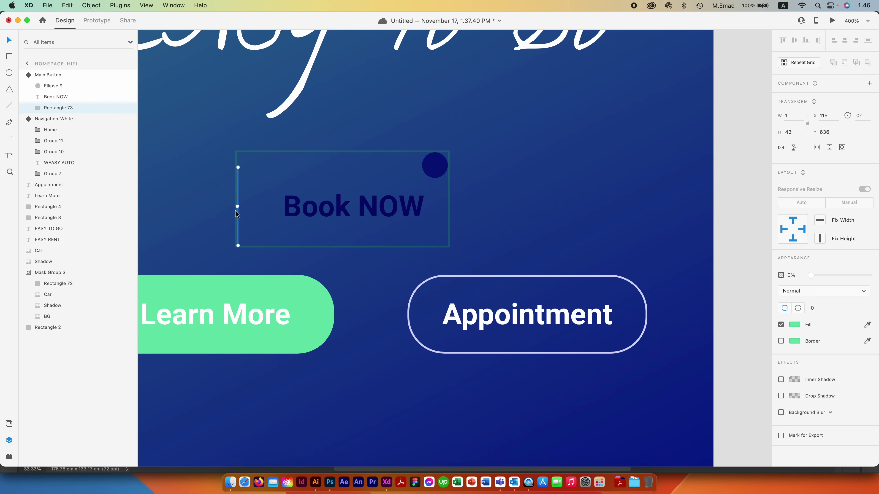
drag(239, 207, 402, 207)
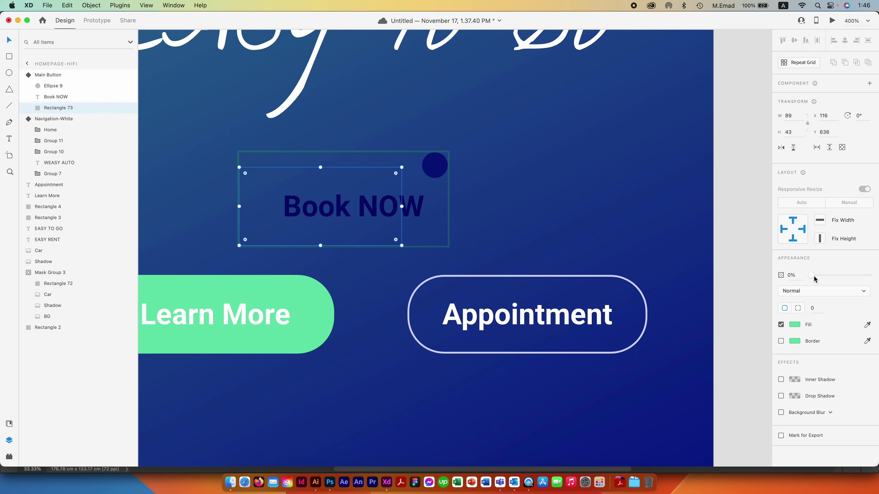
drag(811, 276, 870, 275)
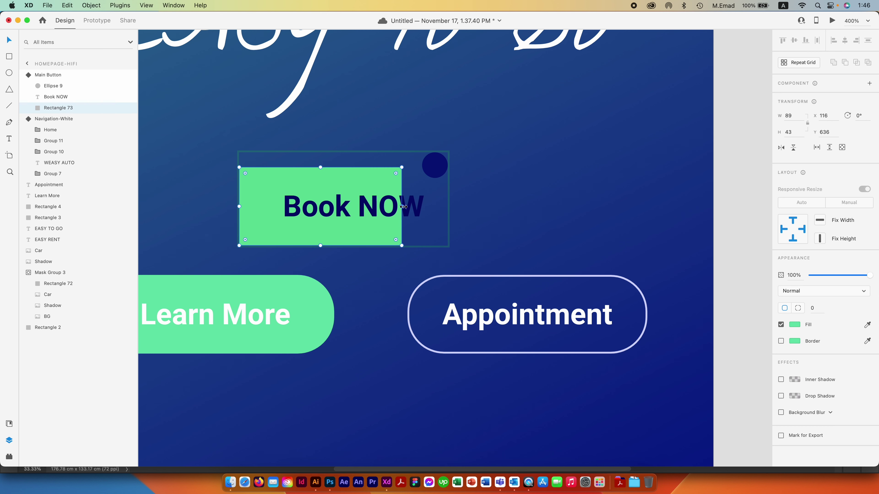
drag(401, 207, 448, 208)
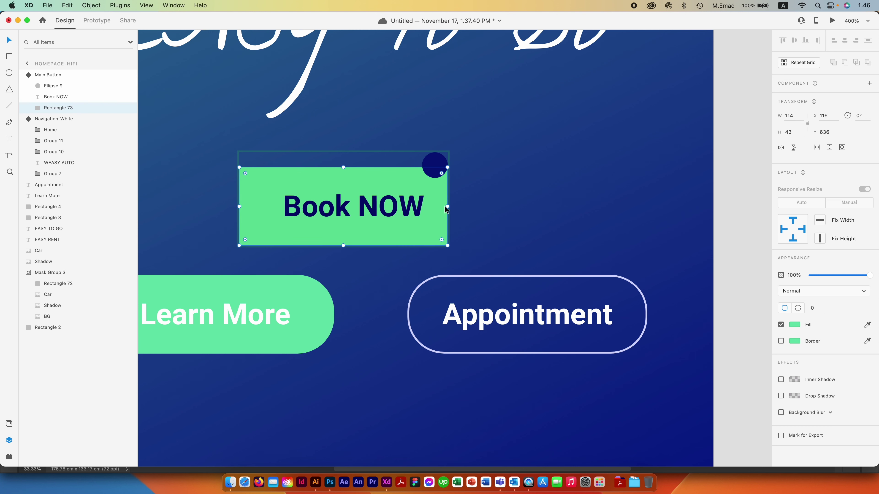
key(Escape)
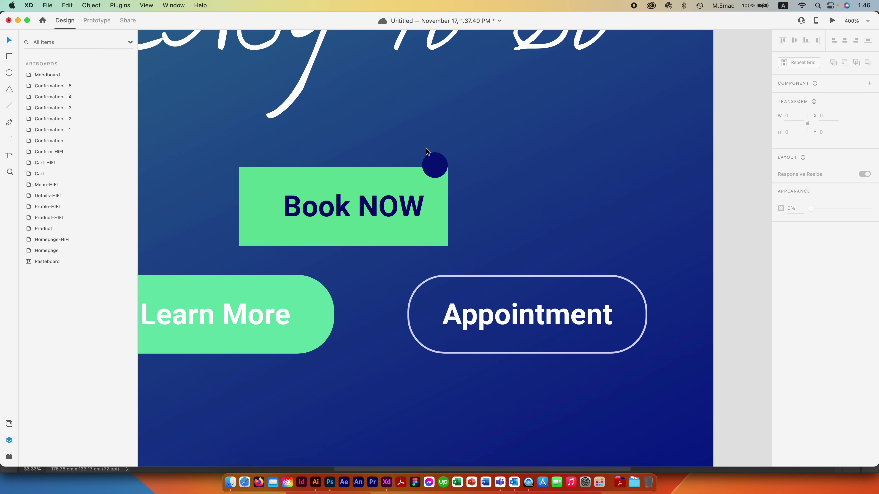
- Return Book NOW to its Default State and preview its hover effect
click(808, 98)
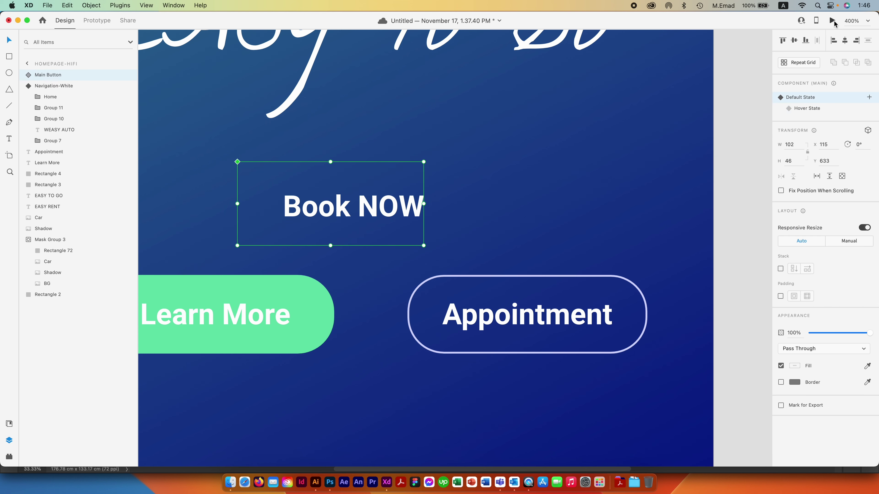
click(832, 22)
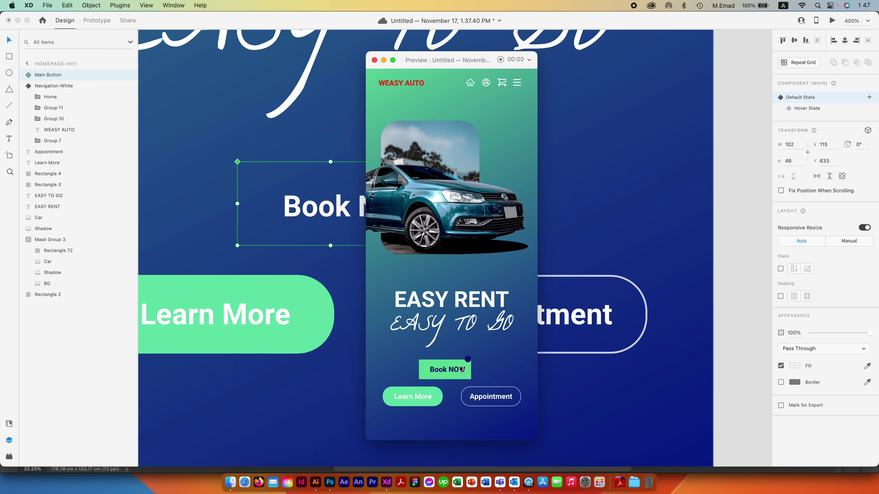
click(374, 60)
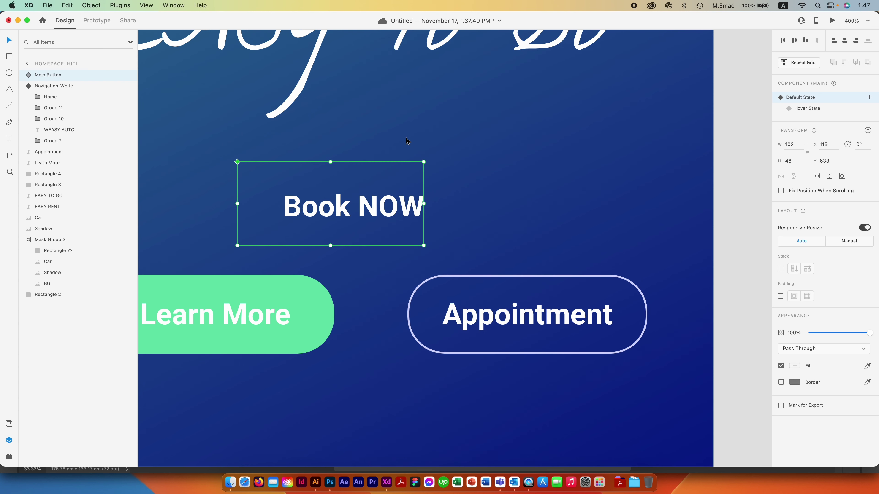
- Zoom out and pan across the artboards, then select the grey toggle above them
key(super+minus)
key(super+minus)
key(super+minus)
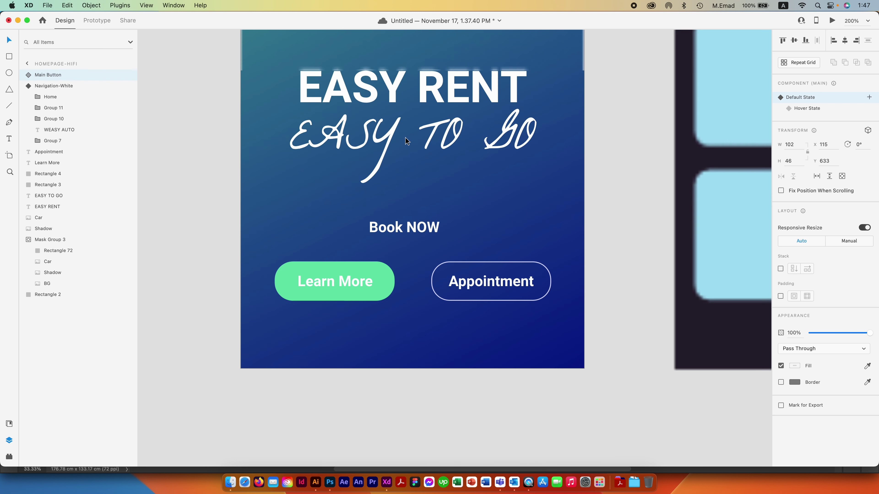
key(super+minus)
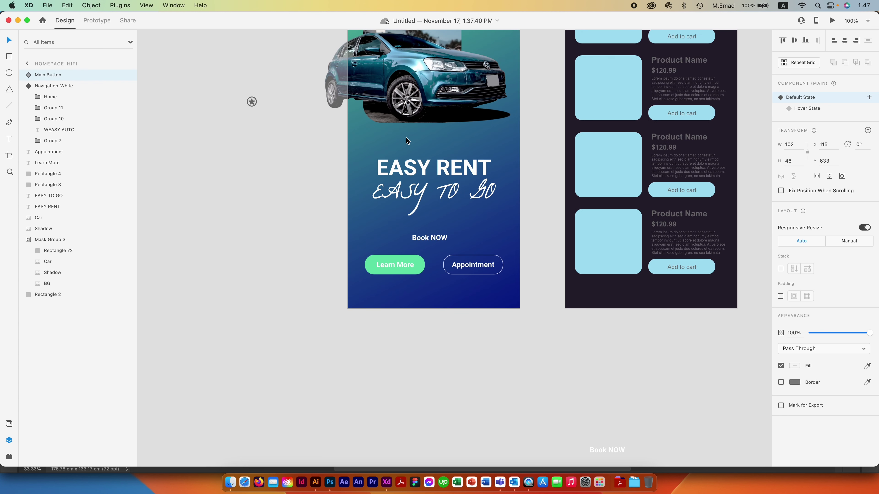
drag(424, 135, 419, 268)
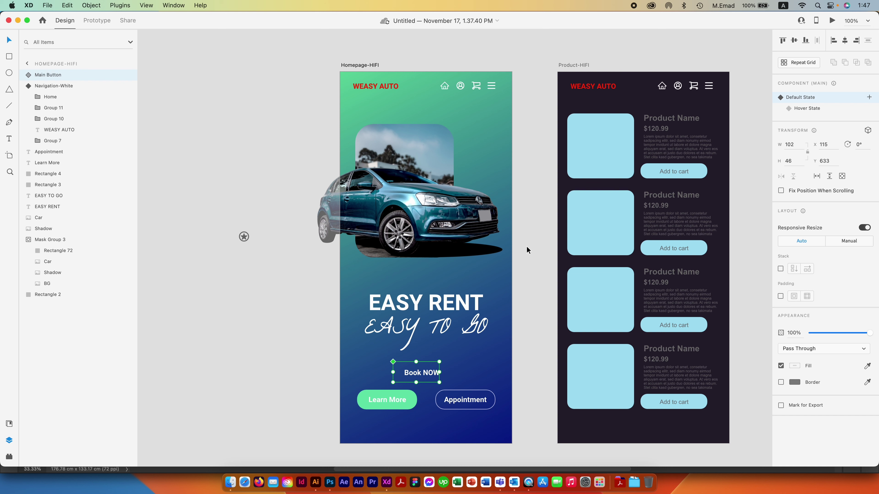
key(super+minus)
drag(569, 219, 484, 131)
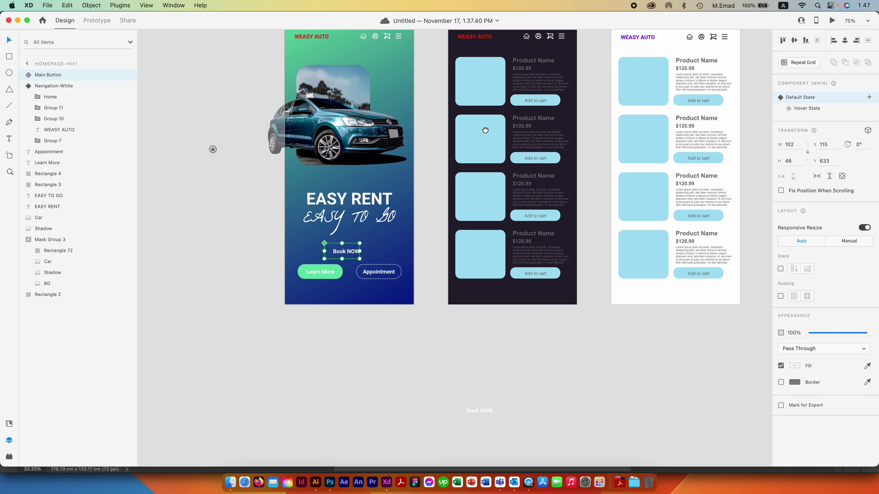
scroll(479, 234, up, 10)
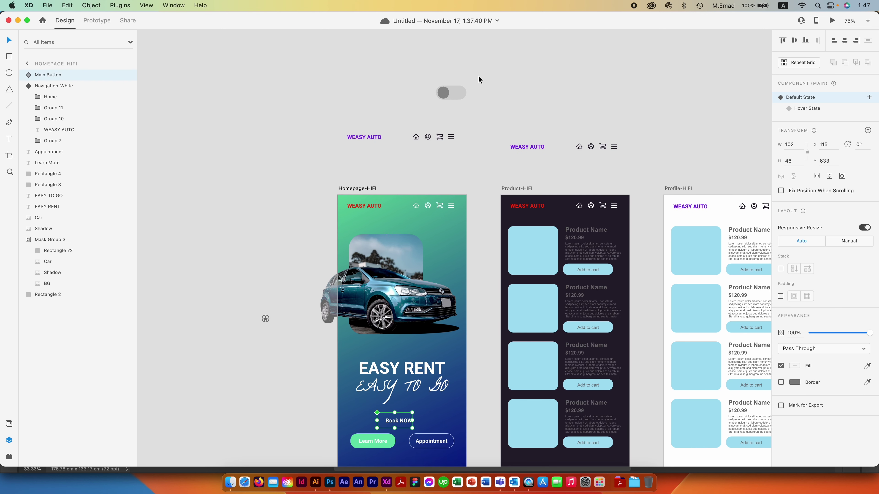
click(450, 92)
scroll(450, 118, down, 5)
scroll(449, 118, left, 5)
- Drag the 89 × 41 toggle down beneath the Homepage-HIFI artboard
mouse_move(517, 39)
mouse_down()
mouse_move(402, 300)
mouse_move(460, 306)
mouse_up()
scroll(460, 305, up, 5)
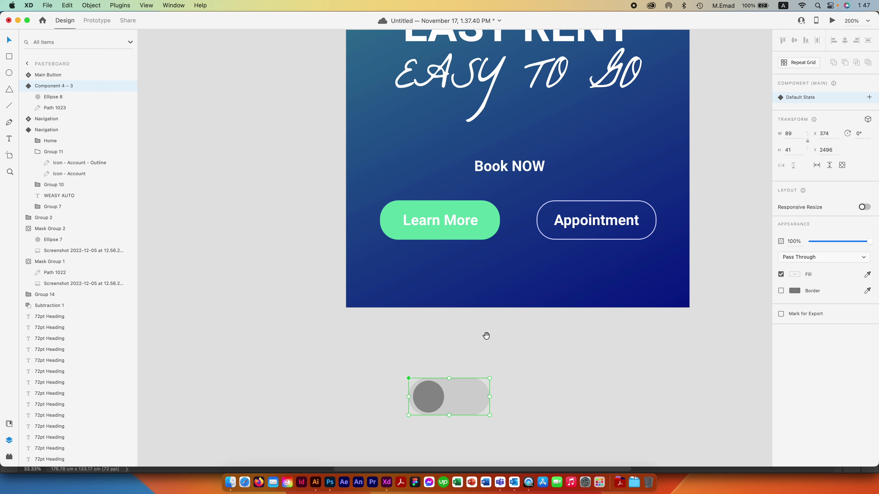
scroll(486, 335, down, 3)
drag(469, 333, 518, 314)
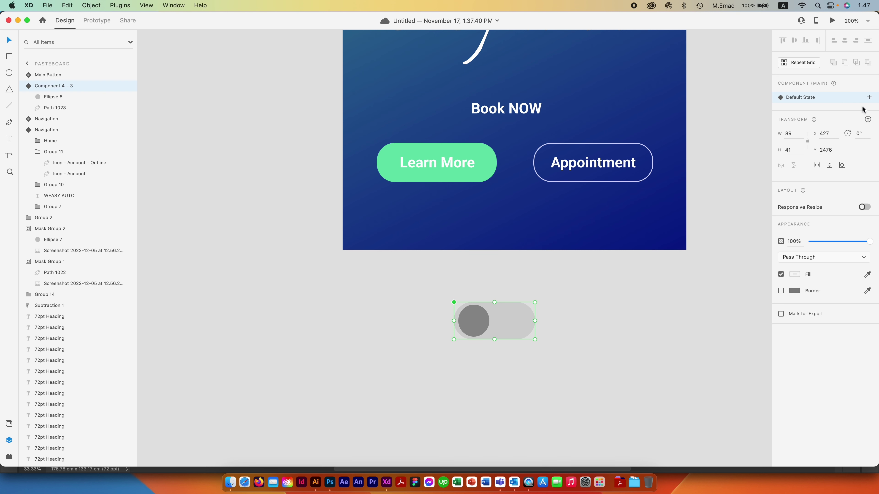
- Add a Toggle State below the toggle component's Default State
click(869, 98)
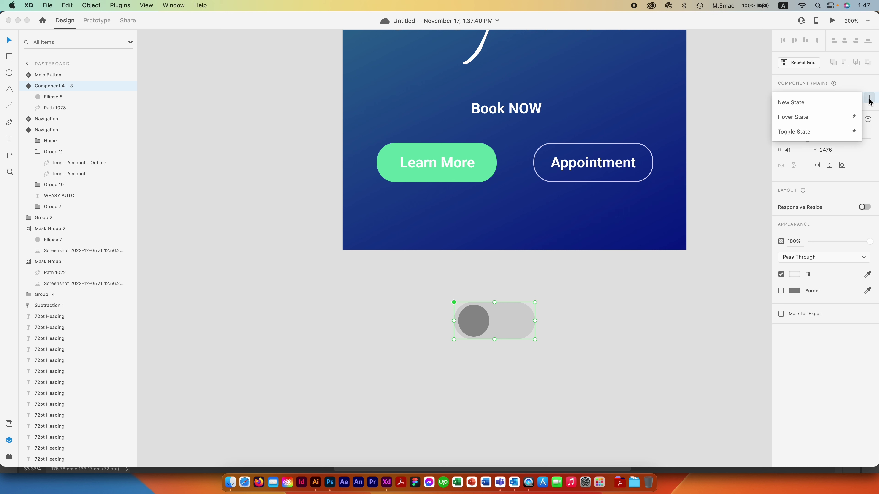
click(779, 135)
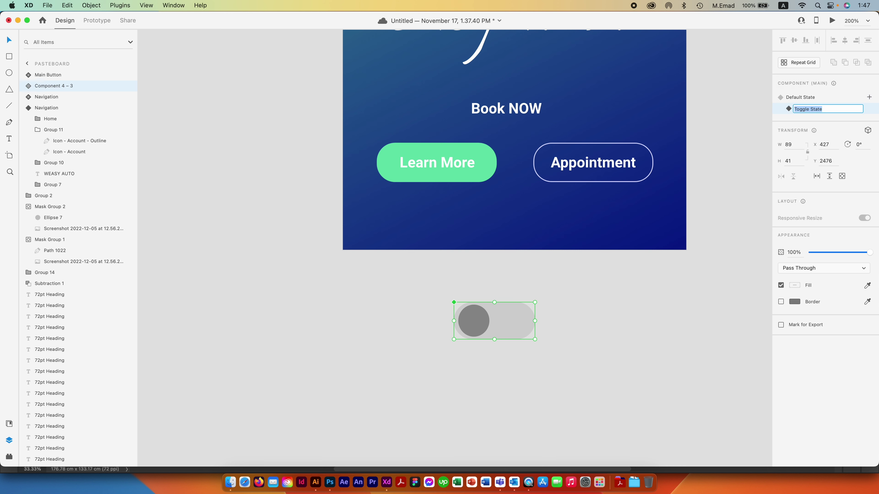
click(694, 274)
click(500, 327)
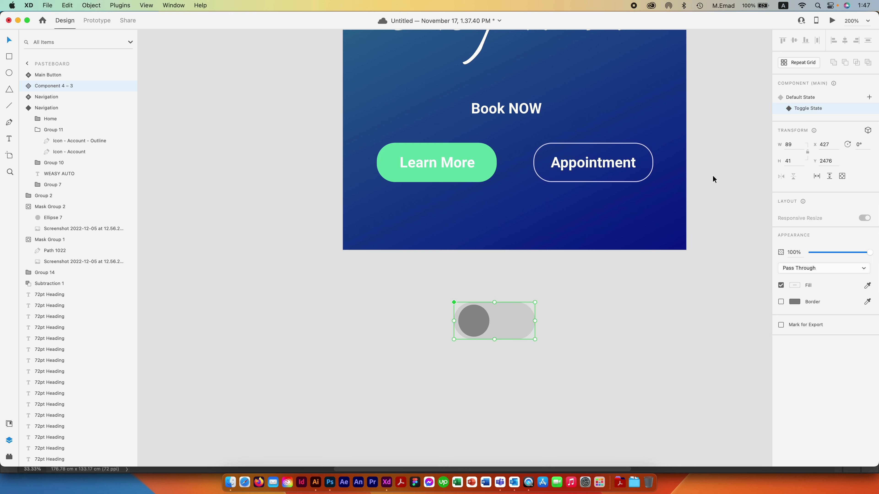
- Slide the toggle's knob to the right end and make it white
double_click(479, 323)
drag(479, 324, 518, 325)
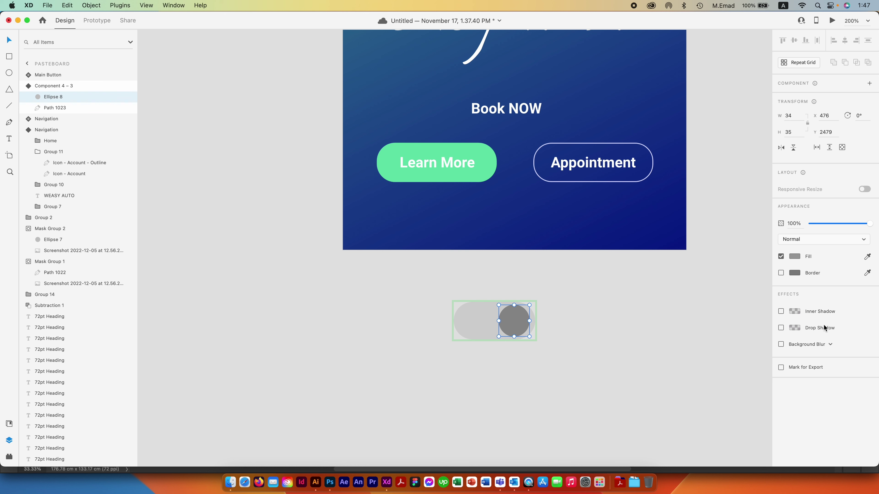
click(792, 256)
drag(725, 243, 683, 210)
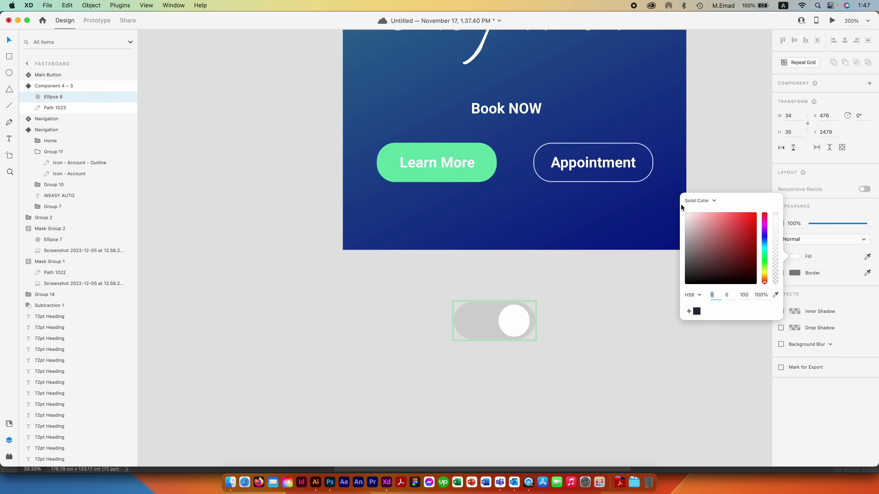
- Eyedrop the Learn More green for the track, darken it slightly, and reselect the toggle
click(484, 328)
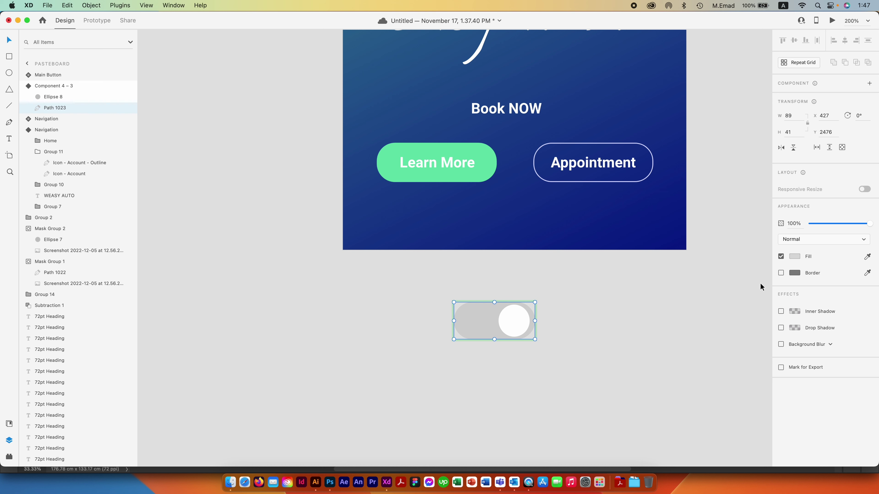
click(792, 256)
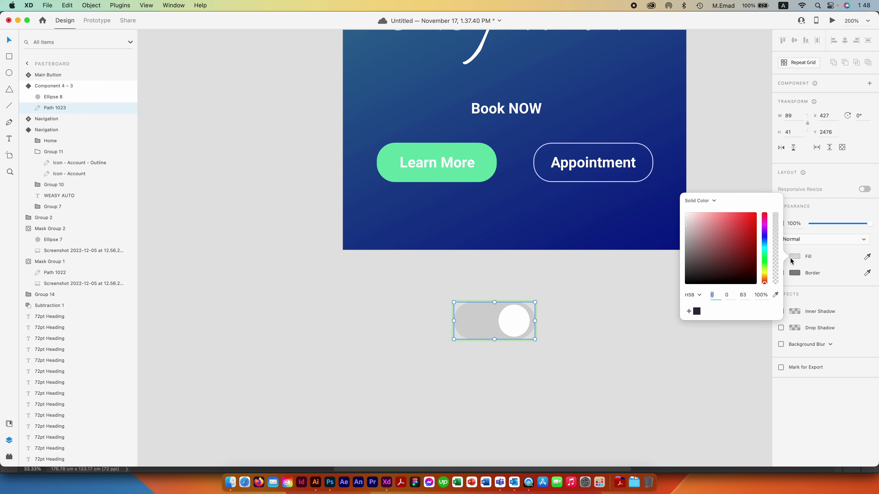
click(776, 295)
click(489, 170)
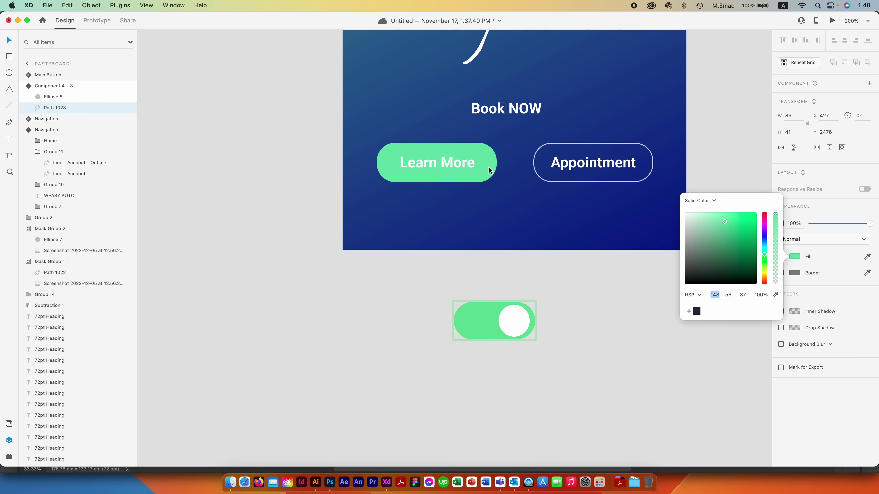
click(733, 230)
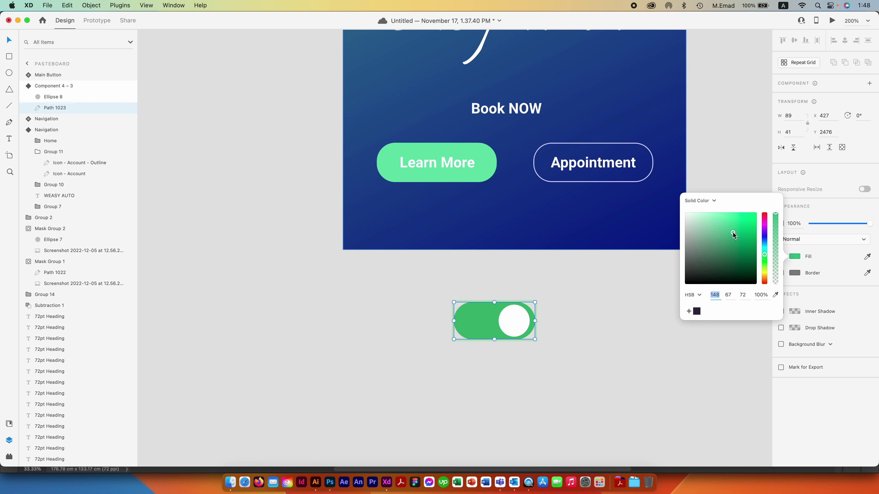
click(534, 283)
click(527, 310)
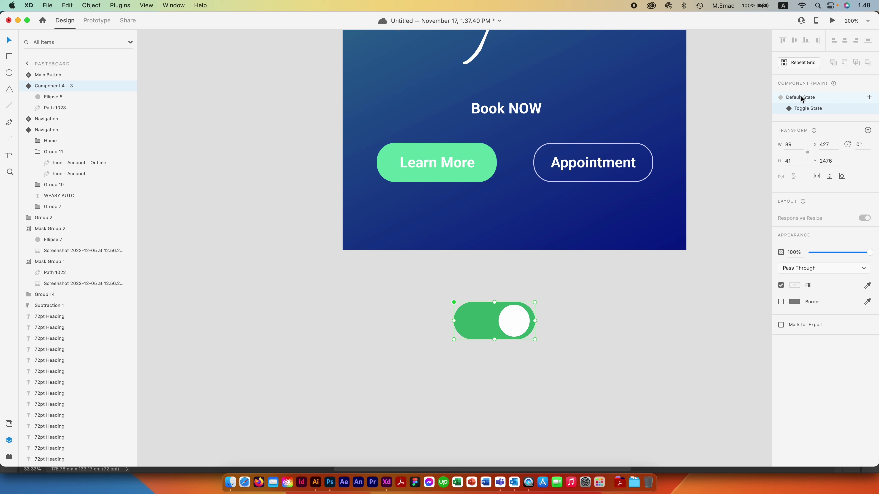
- Reset the toggle to Default State and move it below Learn More and Appointment
click(801, 98)
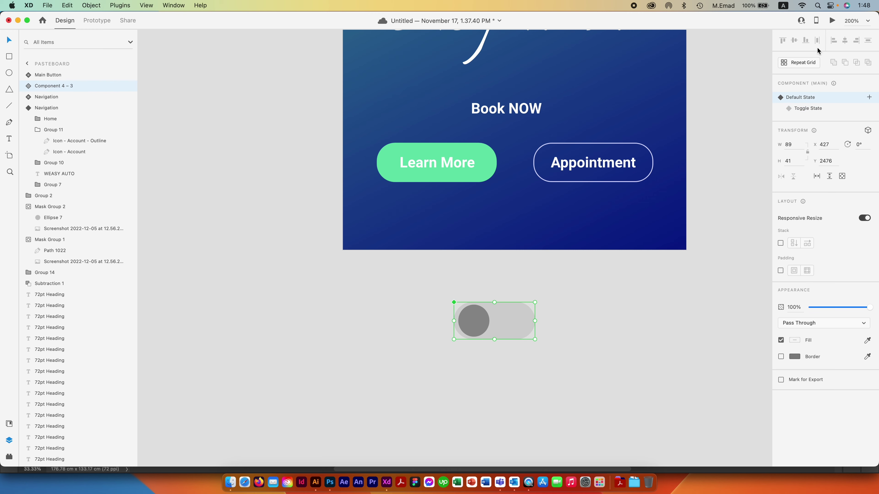
click(832, 21)
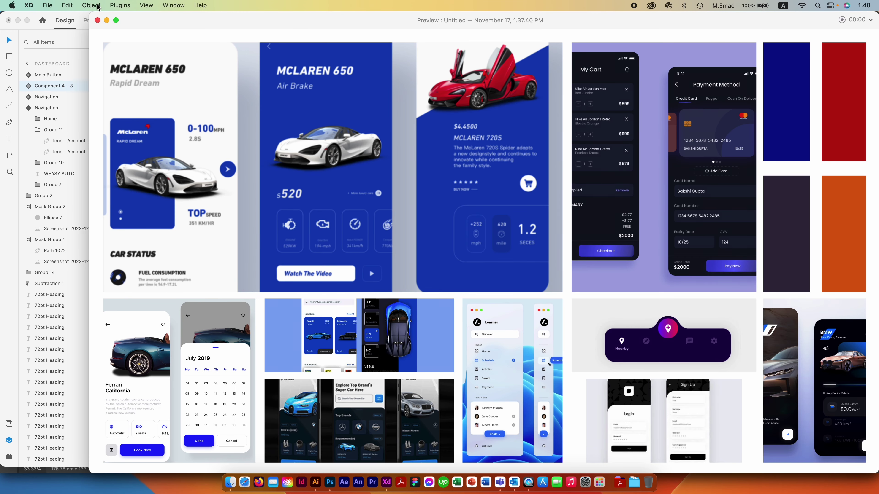
click(98, 20)
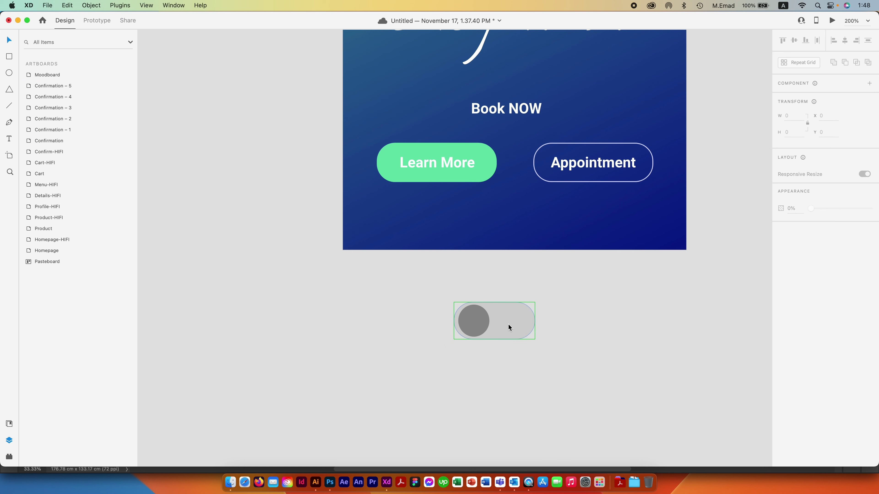
drag(508, 323, 528, 222)
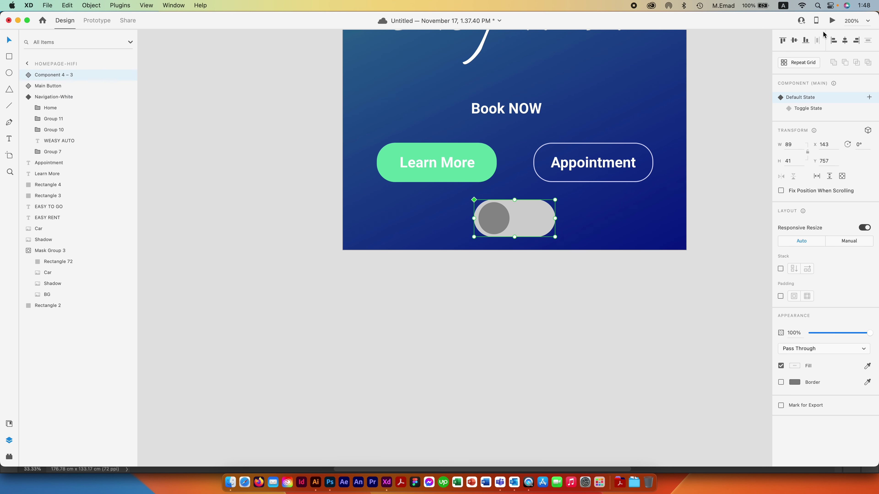
- Preview the homepage and tap the toggle repeatedly to confirm it switches green
click(832, 21)
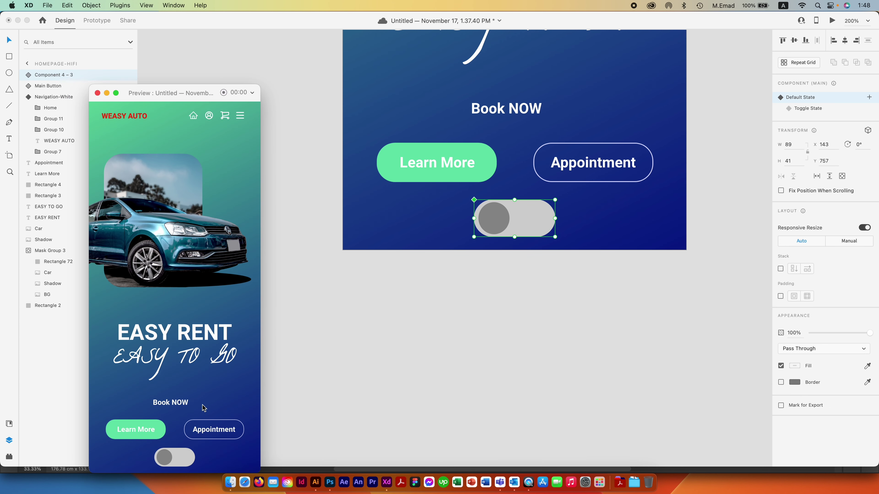
click(175, 458)
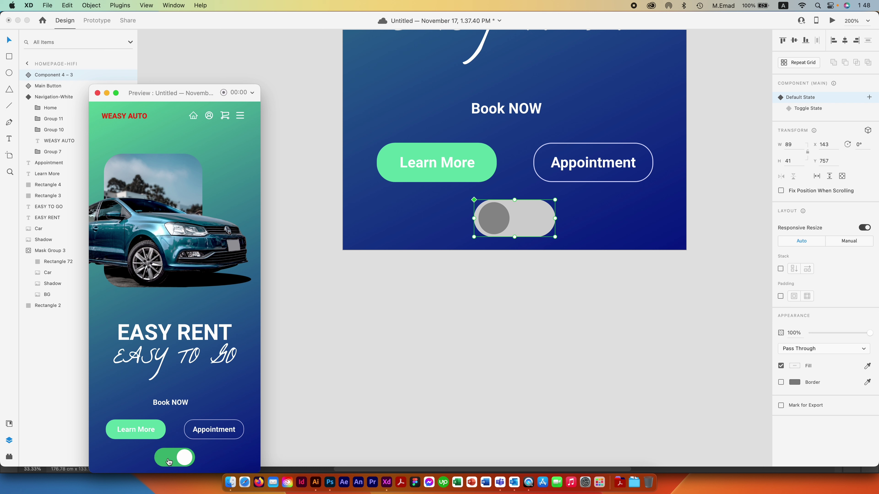
click(183, 461)
click(183, 460)
click(98, 93)
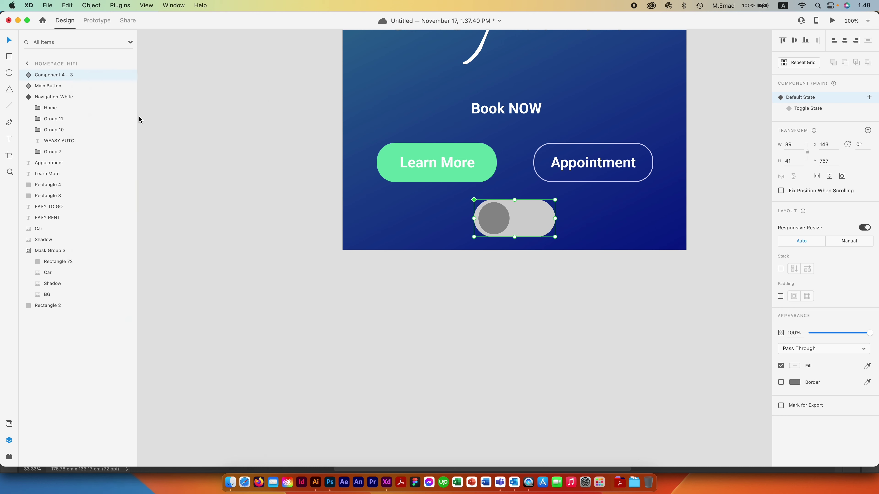
- Expand Main Button in Layers and widen Rectangle 73 to 86 × 43 behind the text
scroll(531, 203, up, 3)
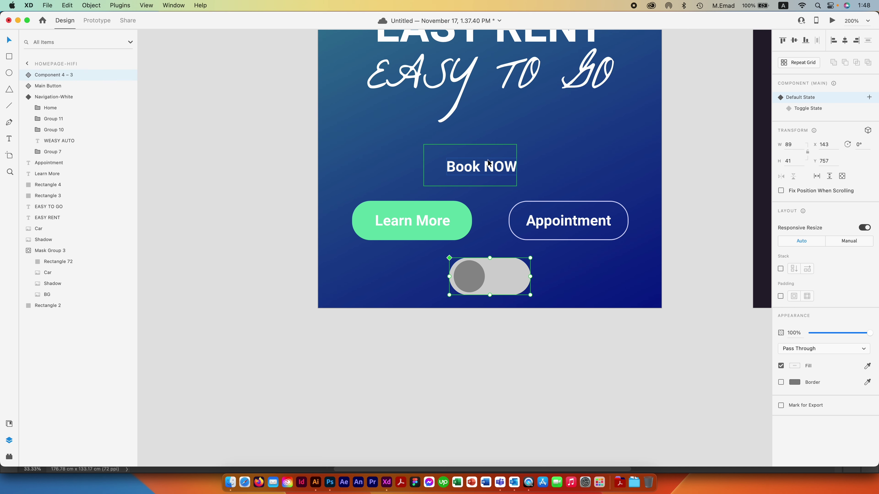
click(502, 171)
right_click(502, 171)
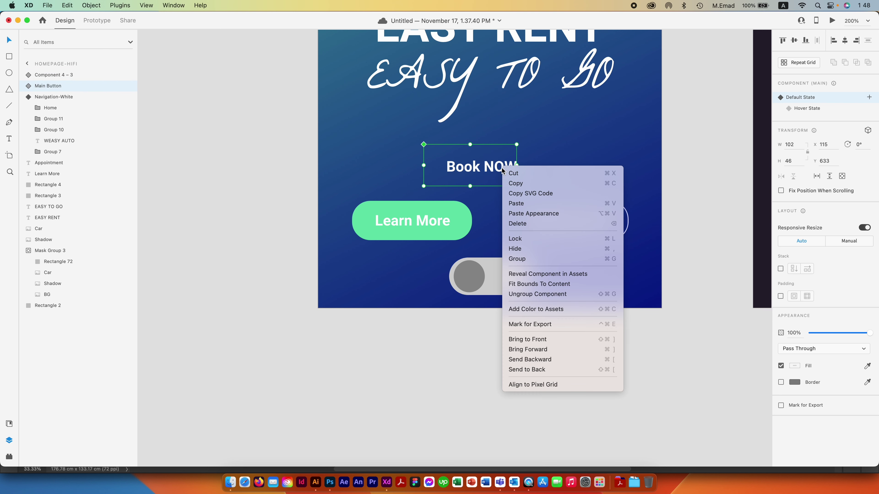
key(Escape)
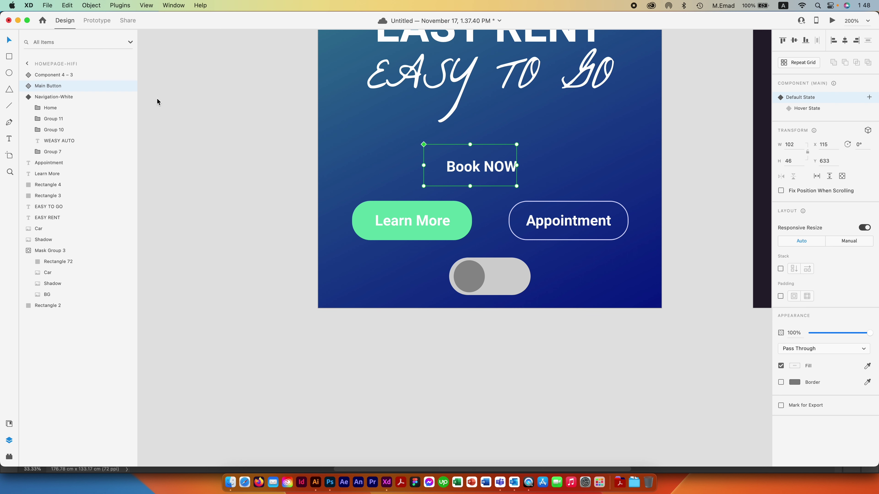
click(26, 86)
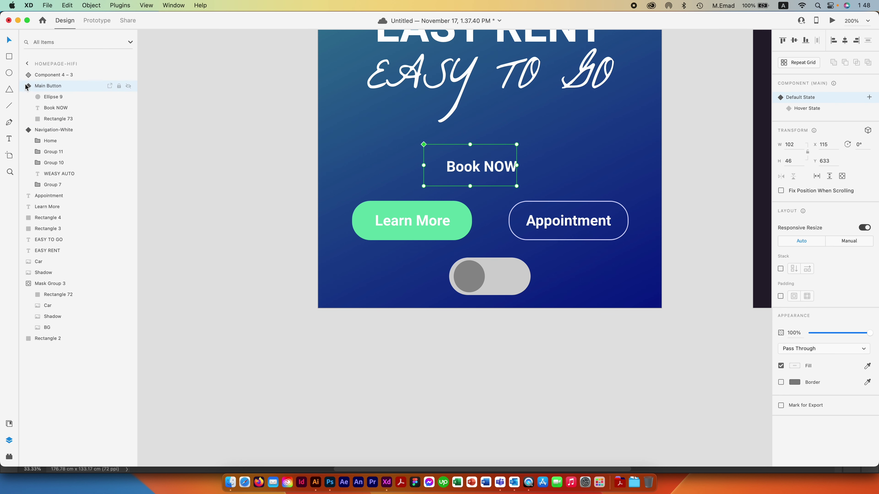
click(52, 118)
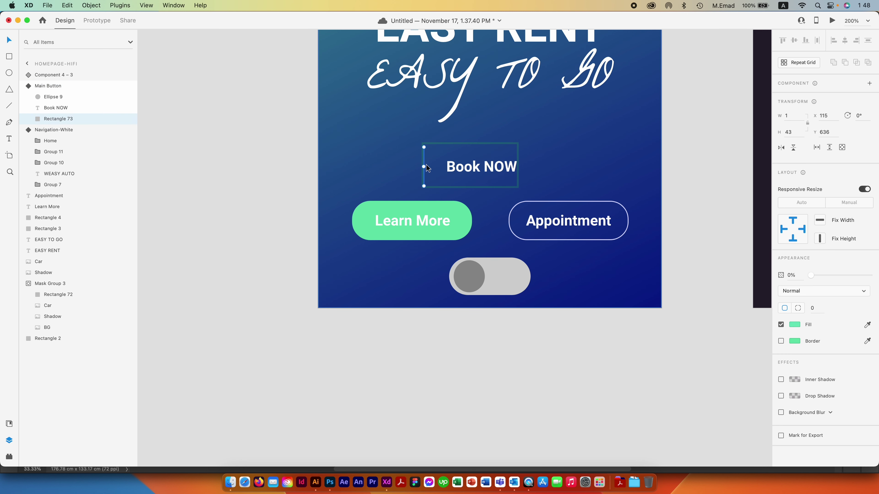
drag(425, 167, 503, 167)
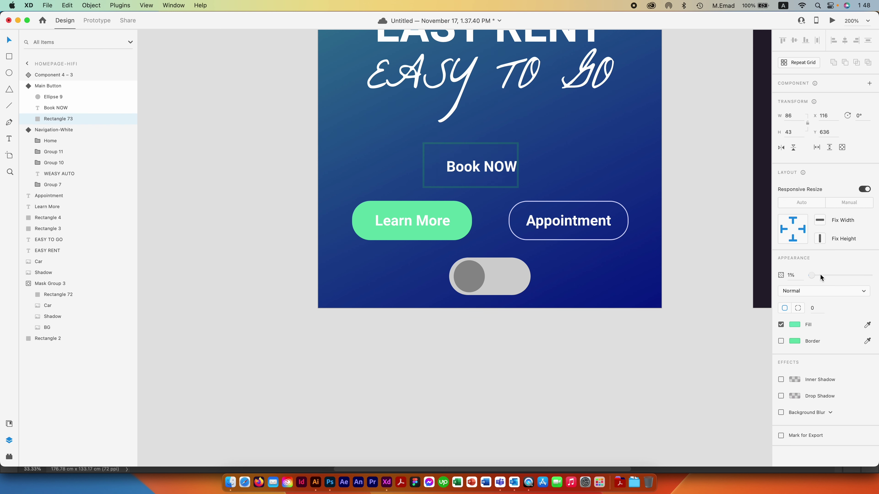
- Set Rectangle 73 to 100% opacity and widen it to cover the Book NOW text
drag(819, 274, 870, 275)
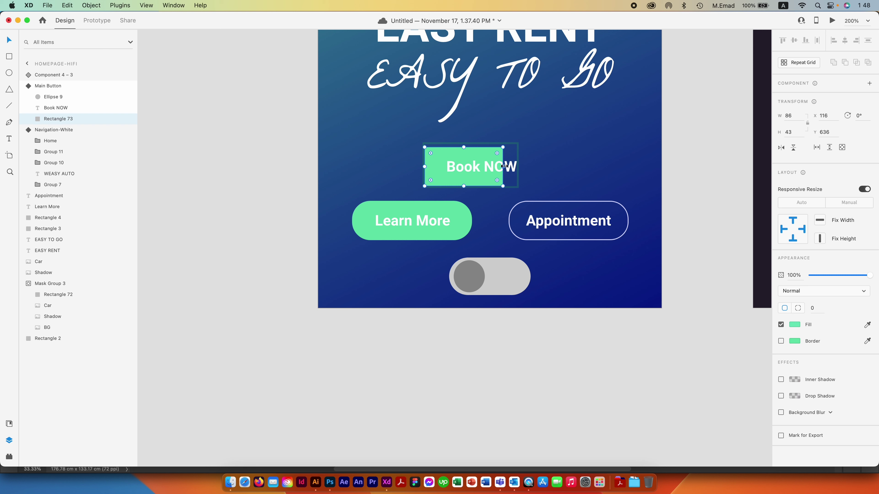
mouse_move(504, 167)
mouse_down()
mouse_move(537, 167)
mouse_move(508, 182)
mouse_up()
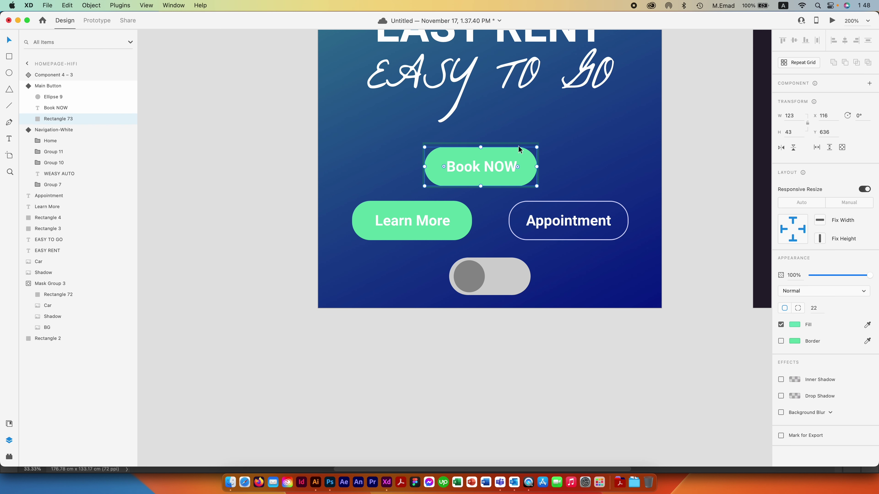
click(53, 97)
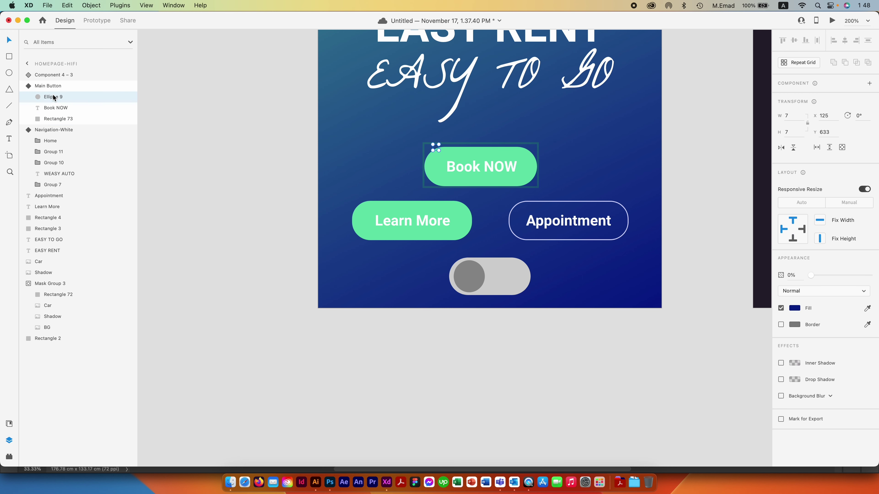
- Delete the navy ellipse, widen the Hover State pill to 124 × 43, and disable the toggle's Responsive Resize
key(Delete)
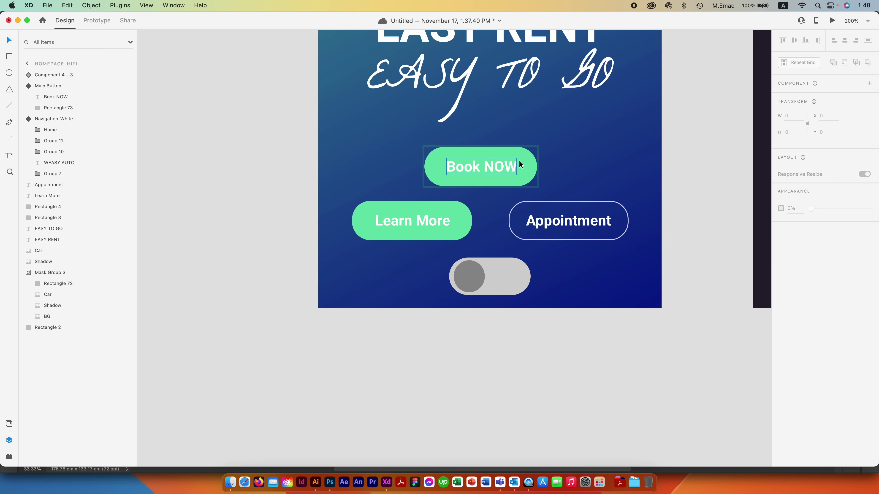
click(523, 159)
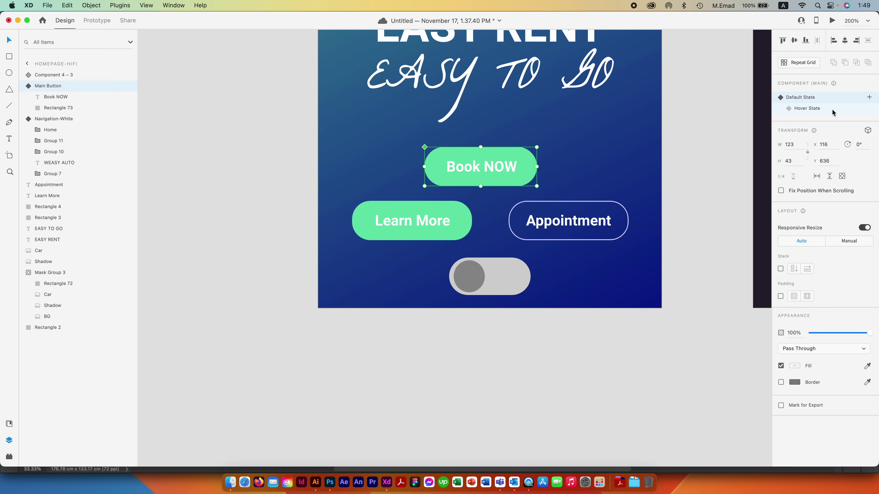
click(807, 108)
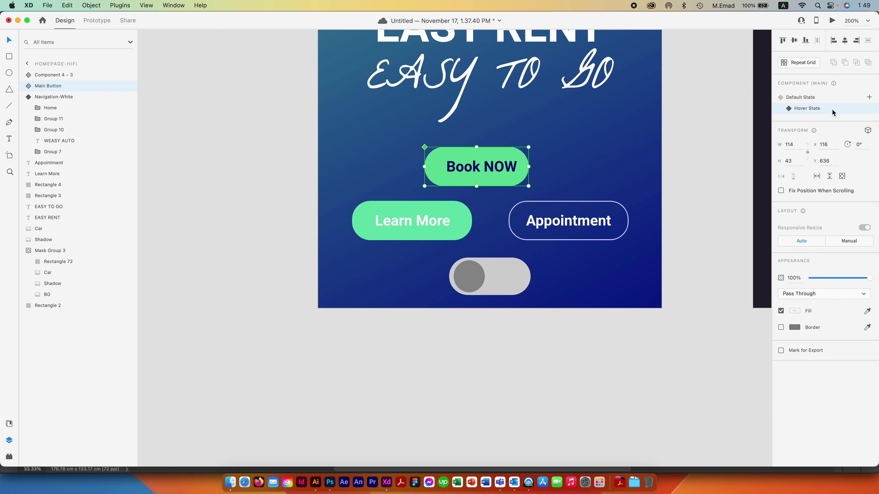
double_click(519, 156)
drag(530, 166, 537, 165)
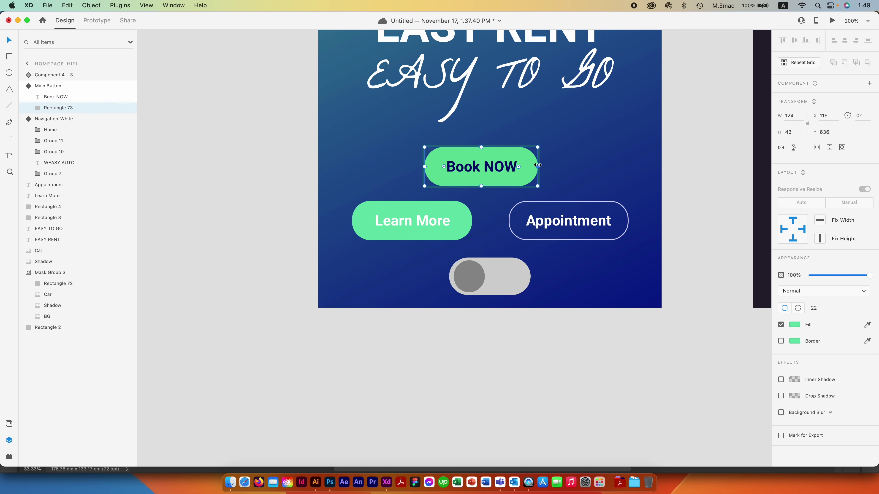
click(505, 277)
click(865, 227)
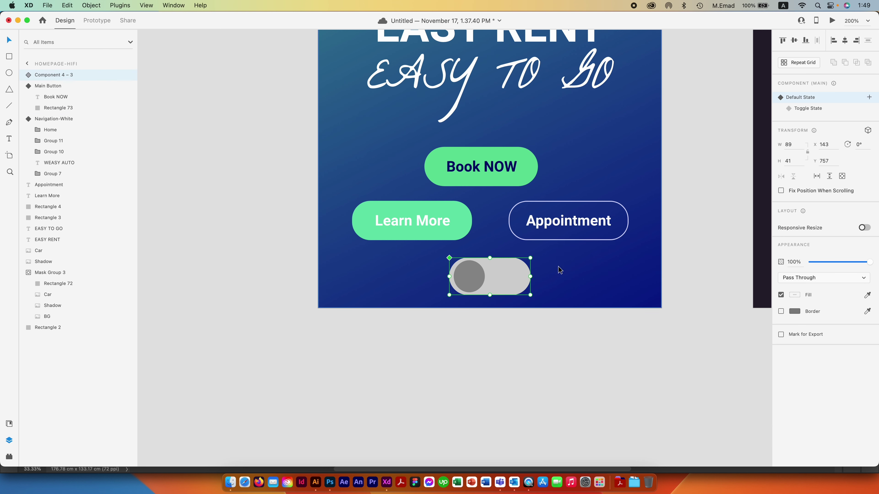
- Try resizing the toggle, undo to its original size, and place it right of Book NOW
mouse_move(532, 259)
mouse_down()
mouse_move(506, 276)
mouse_move(593, 164)
mouse_move(636, 143)
mouse_up()
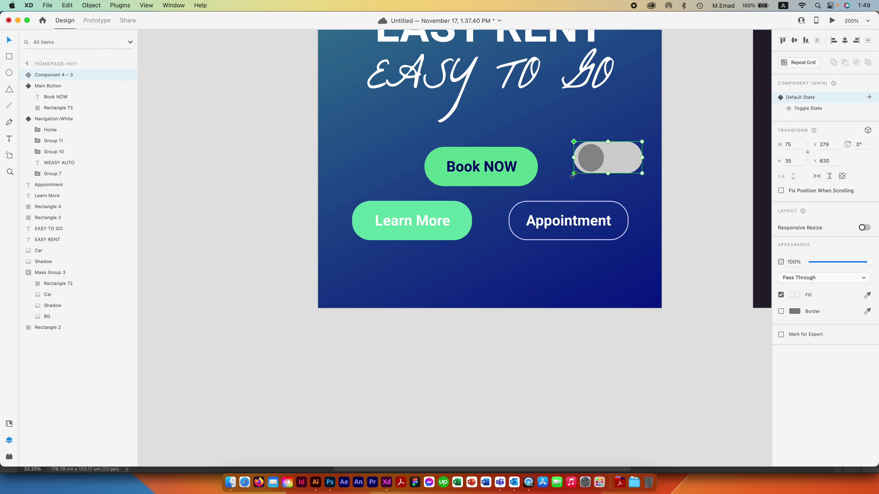
drag(574, 174, 559, 185)
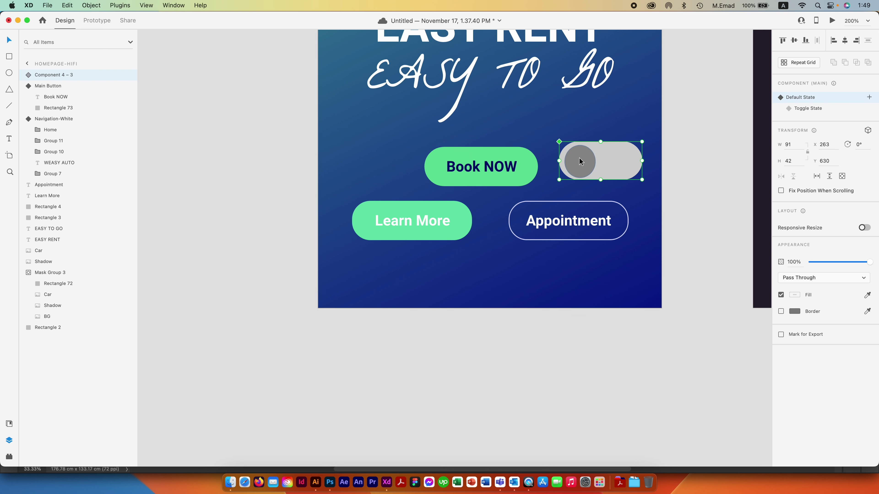
drag(615, 160, 594, 180)
key(ctrl+z)
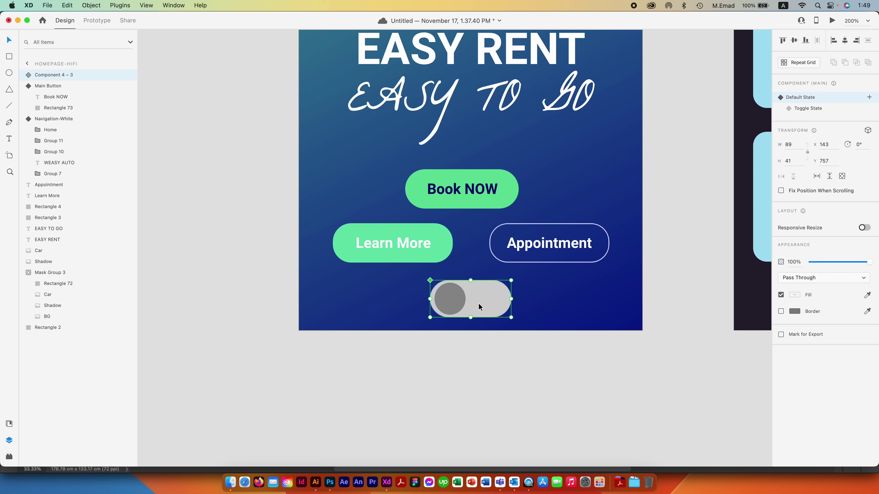
drag(479, 301, 585, 191)
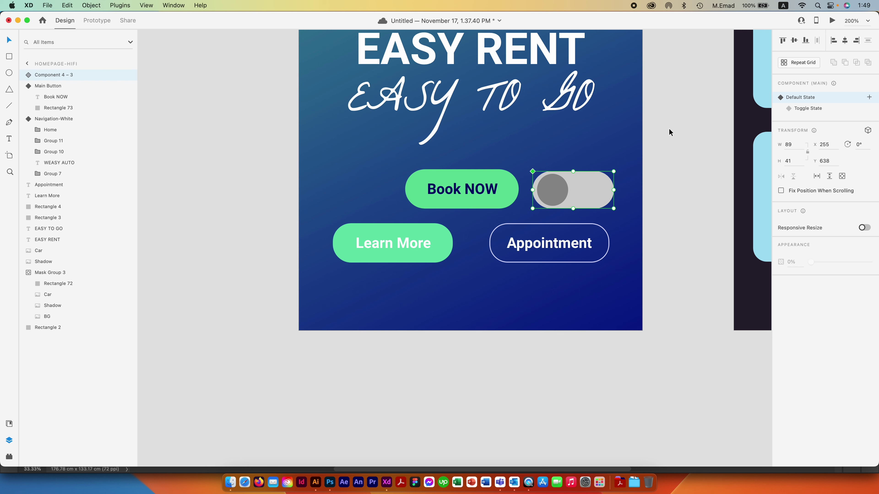
- Reselect the Book NOW button and return it to its Default State
key(Tab)
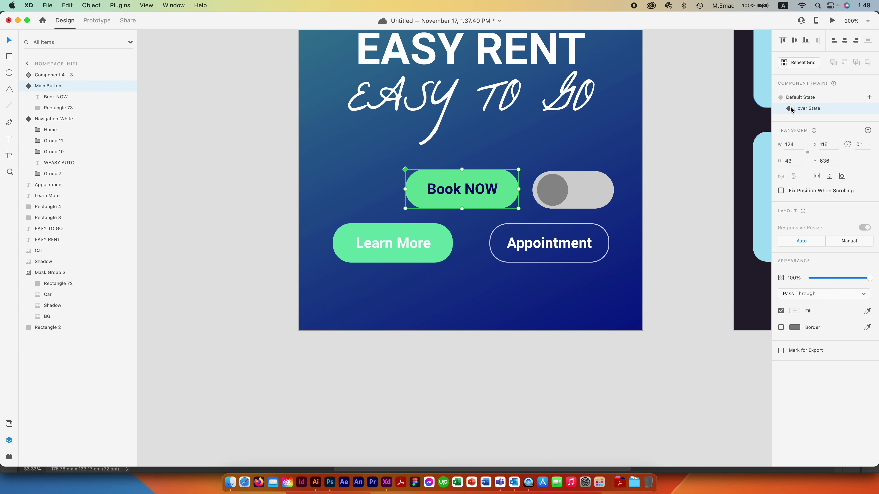
click(792, 98)
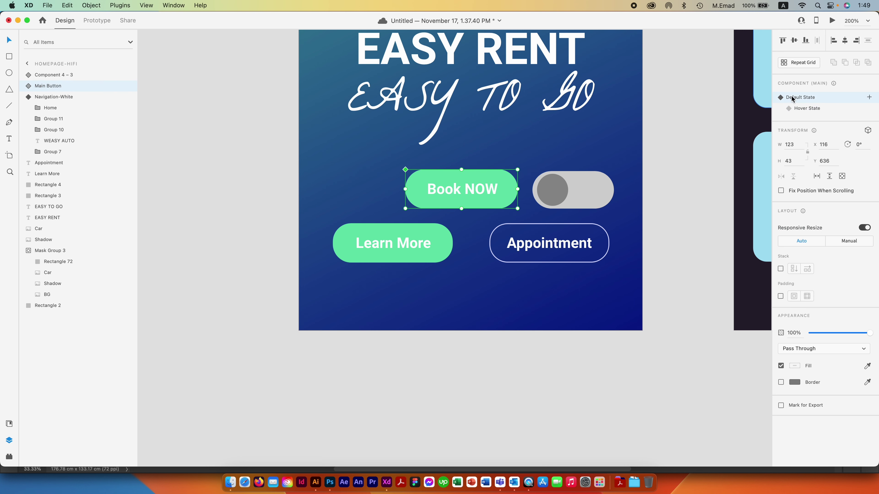
click(98, 20)
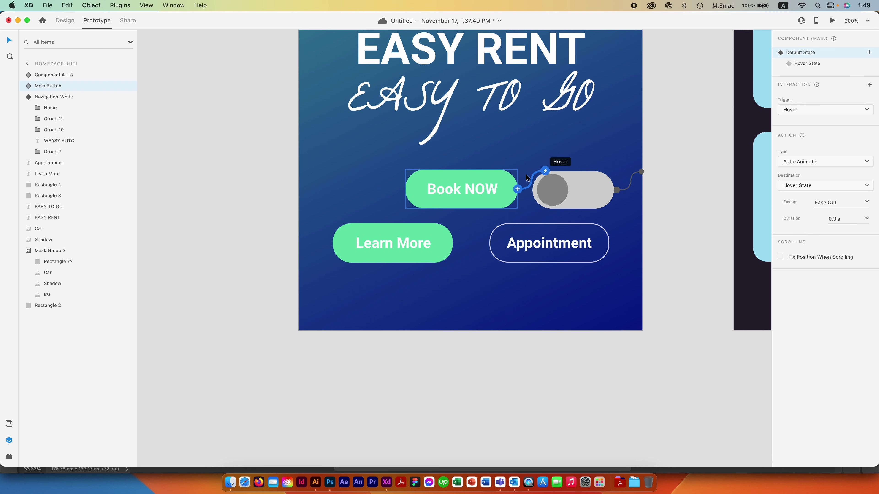
- Shift Book NOW and the toggle left, and give the toggle's Tap animation Bounce easing
drag(494, 176, 430, 174)
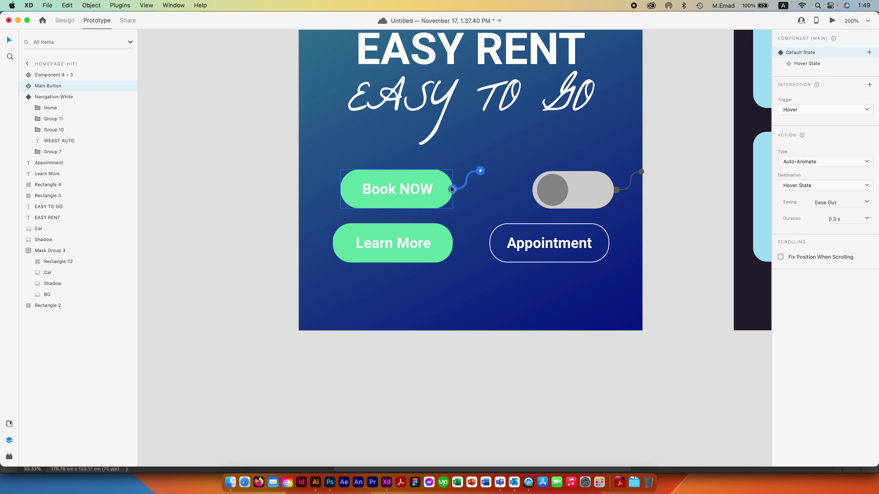
drag(603, 185, 554, 190)
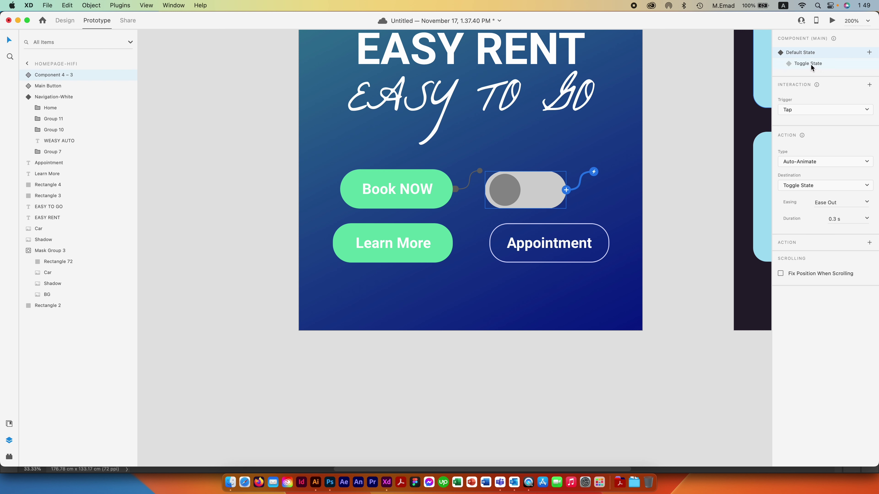
click(435, 187)
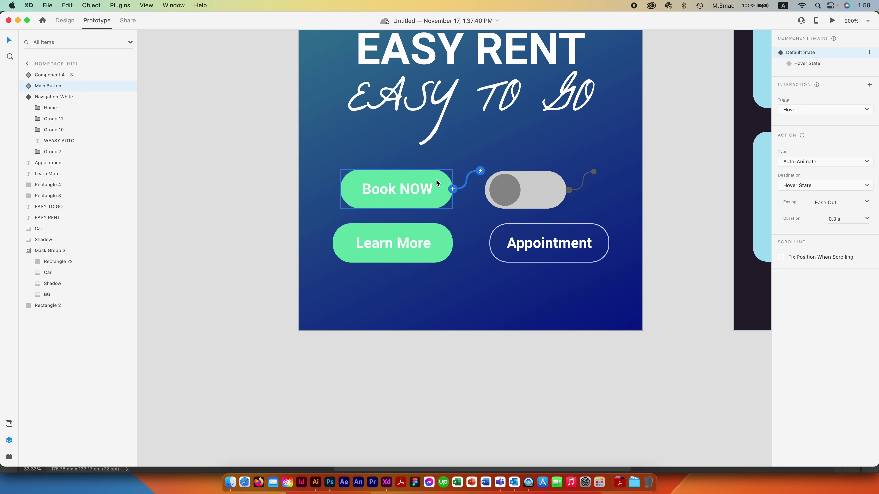
click(514, 188)
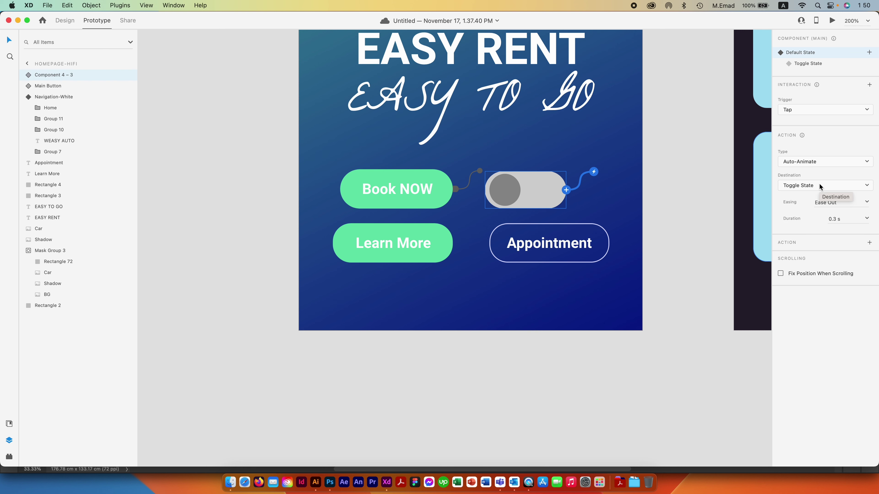
click(867, 203)
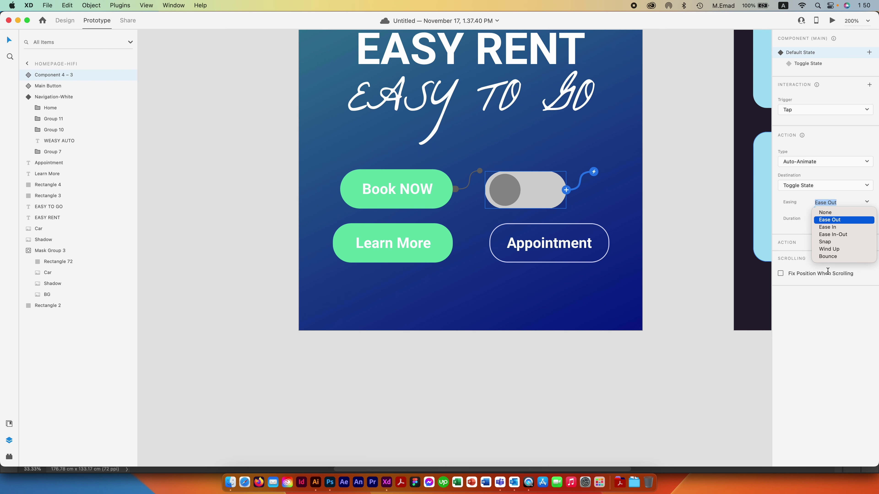
click(827, 257)
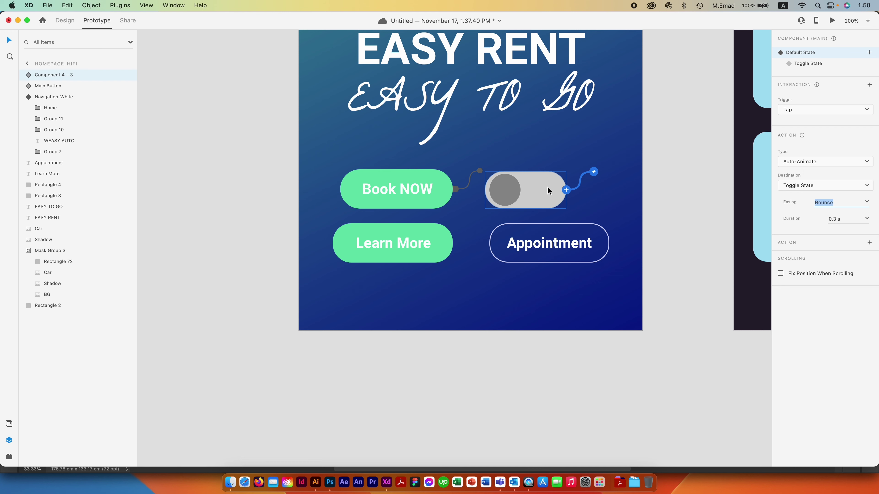
click(832, 23)
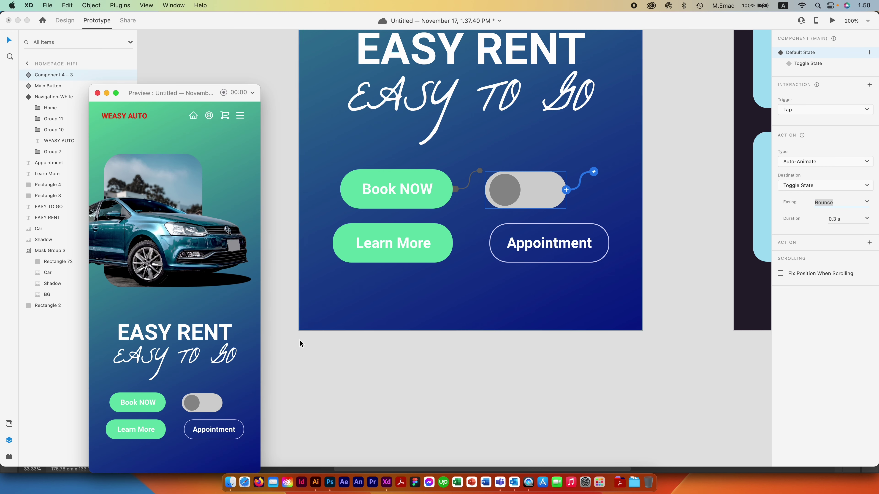
click(196, 402)
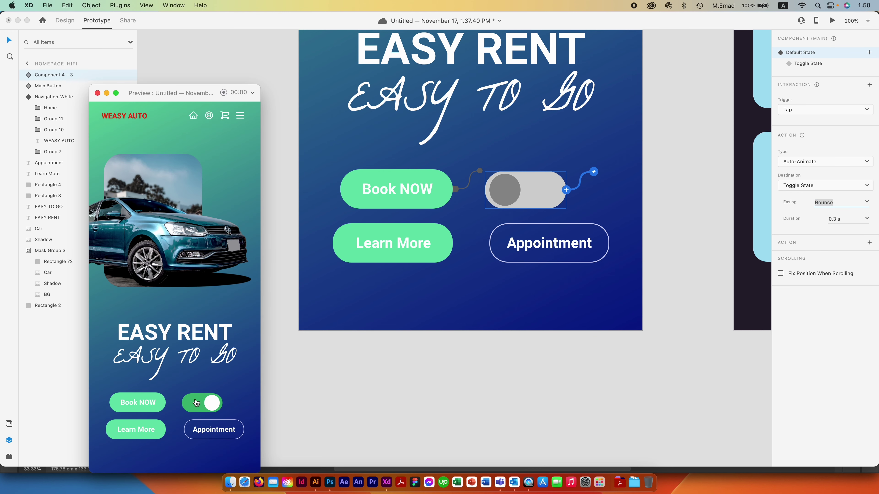
click(195, 403)
click(195, 404)
click(196, 404)
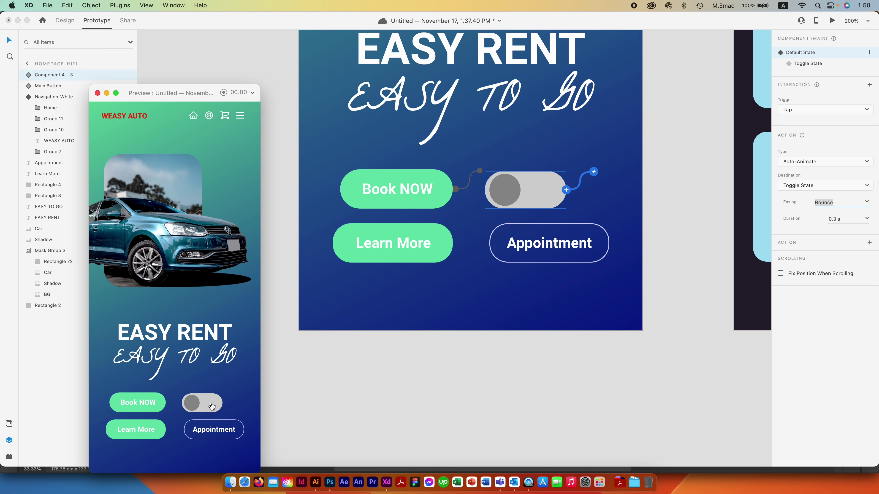
click(196, 404)
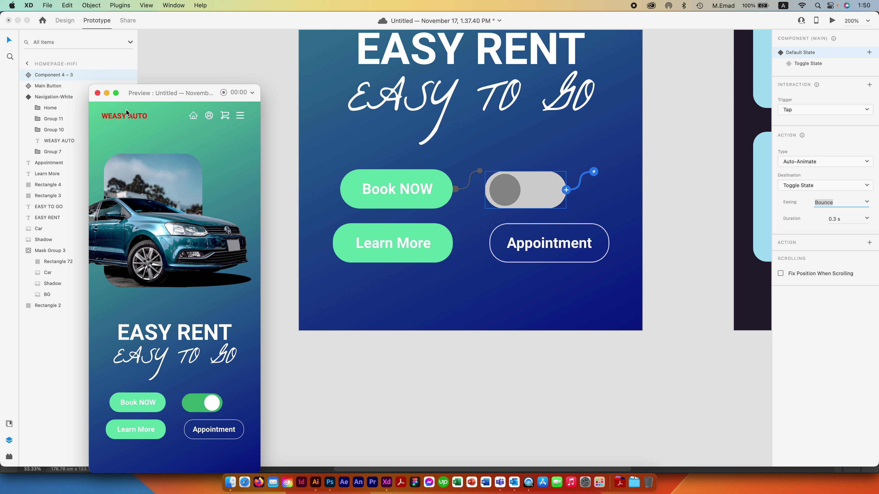
click(97, 93)
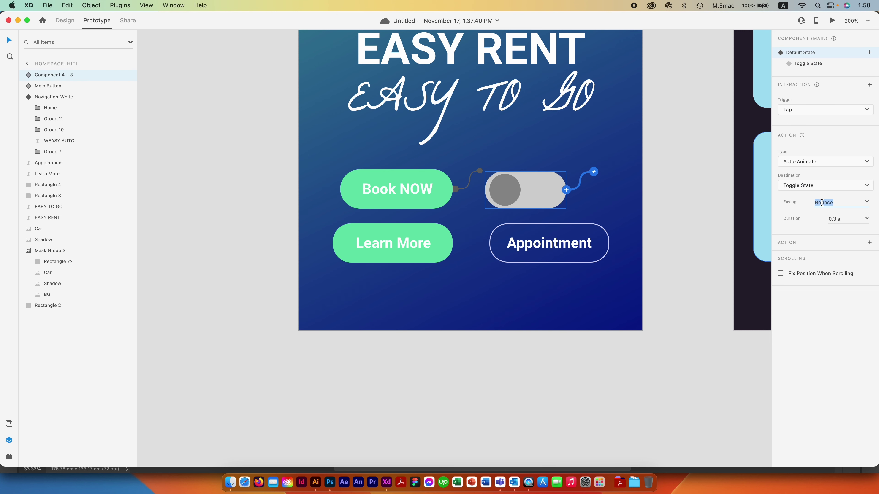
- Give the Toggle State's tap back to Default State Snap easing, then preview the homepage
click(798, 64)
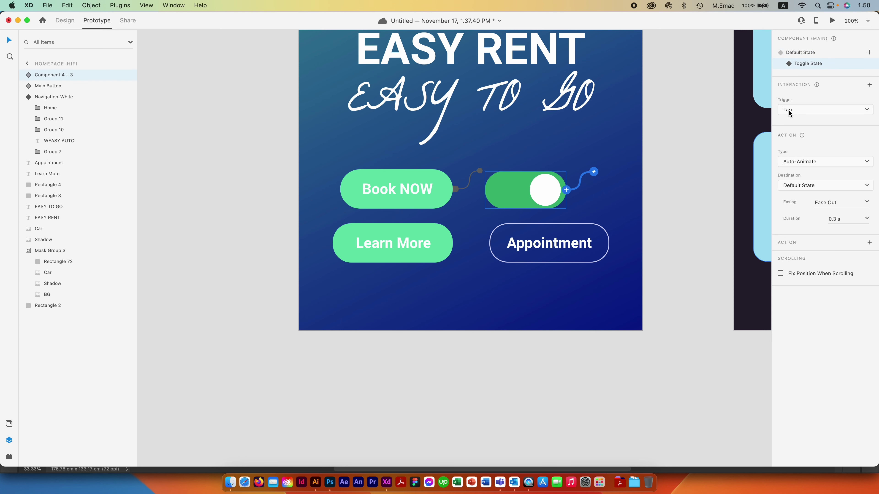
click(867, 203)
click(829, 241)
click(818, 52)
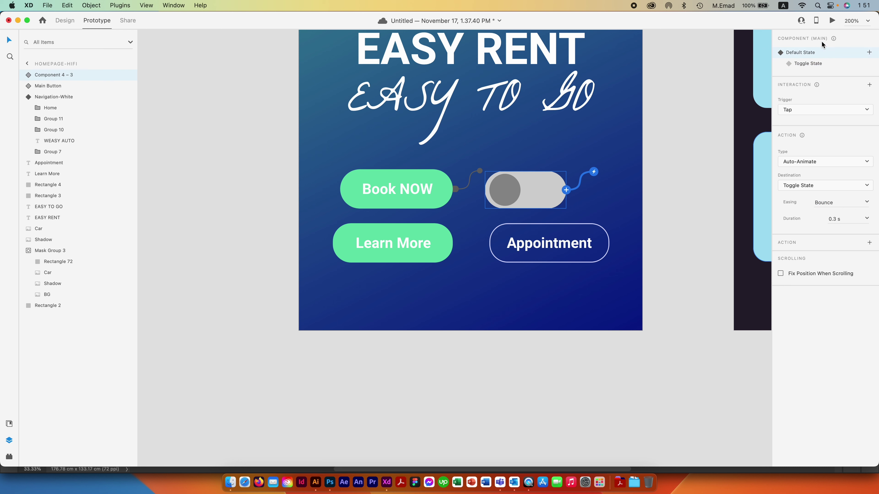
click(831, 21)
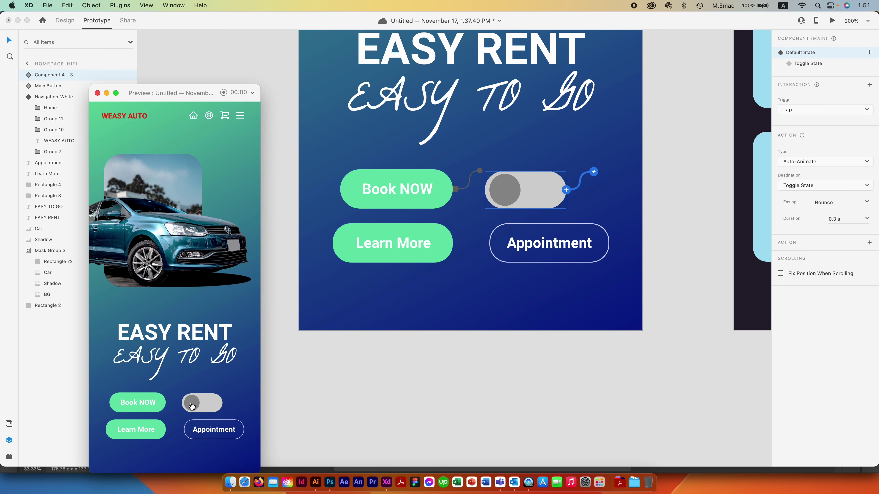
- Center the preview window and test the toggle by switching it on and off twice
drag(198, 89, 471, 19)
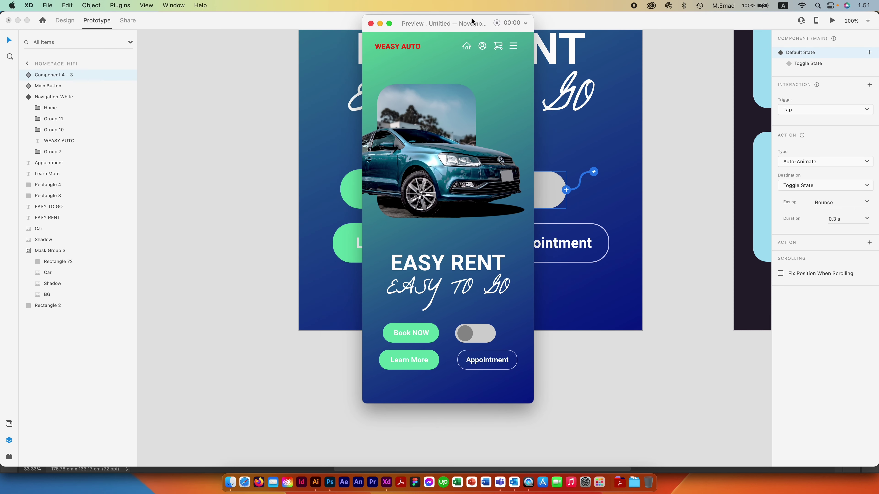
click(468, 333)
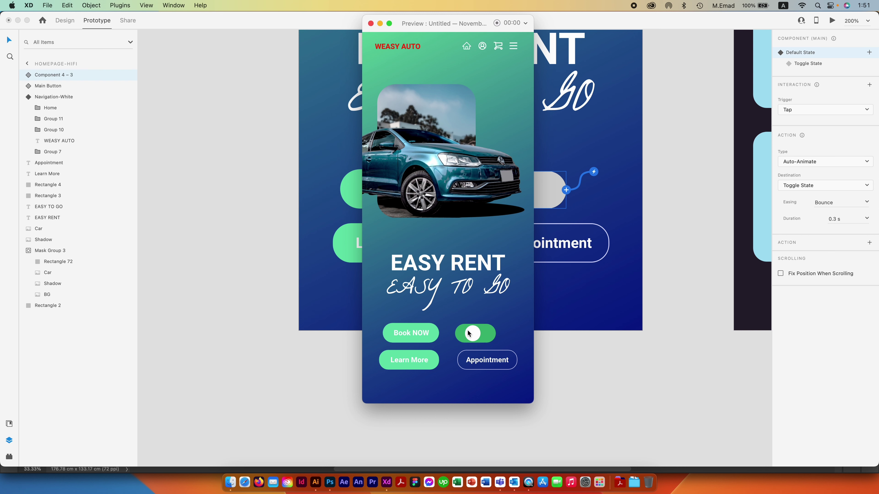
click(482, 336)
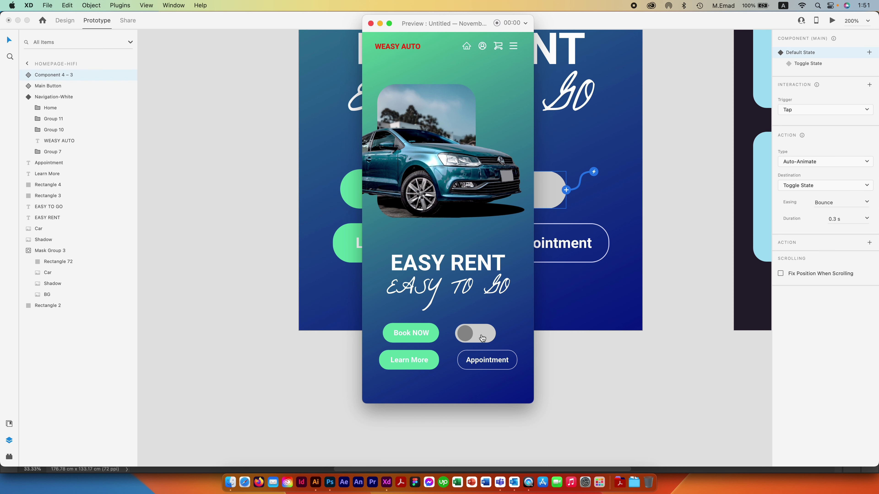
click(460, 335)
click(482, 336)
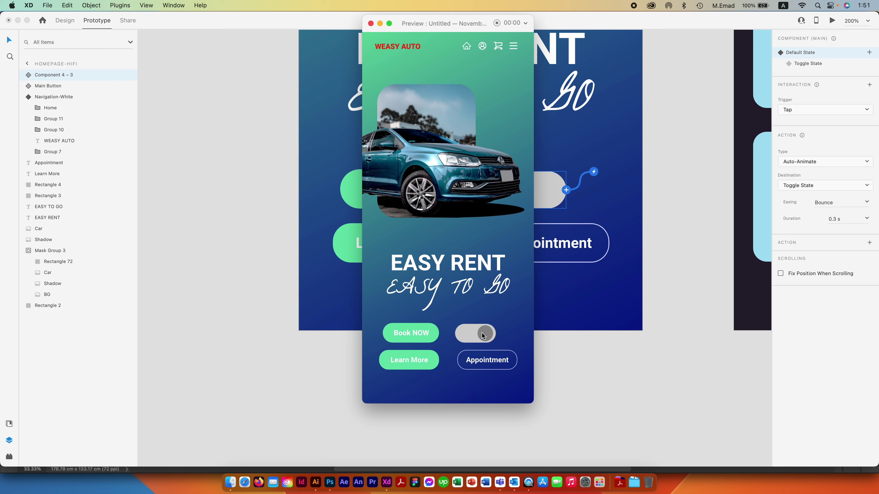
- Close the preview and zoom out to show Homepage, Product and Profile artboards side by side
click(370, 24)
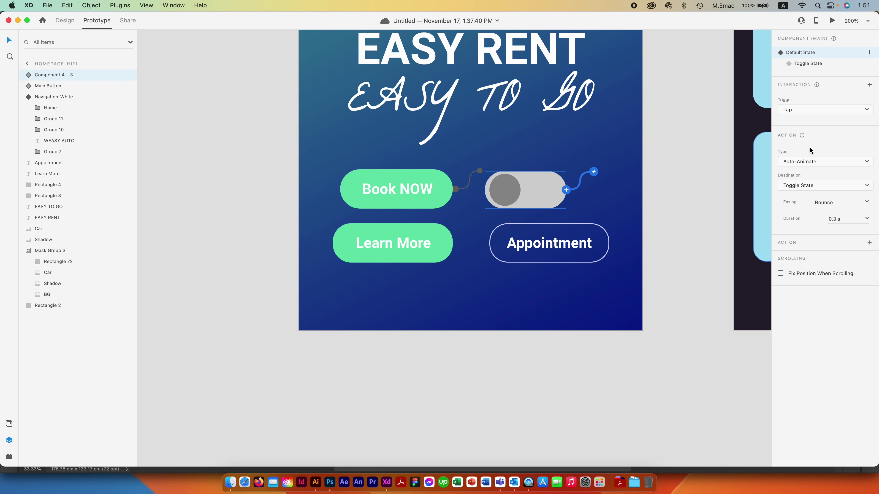
key(super+minus)
key(super+minus)
key(super+minus)
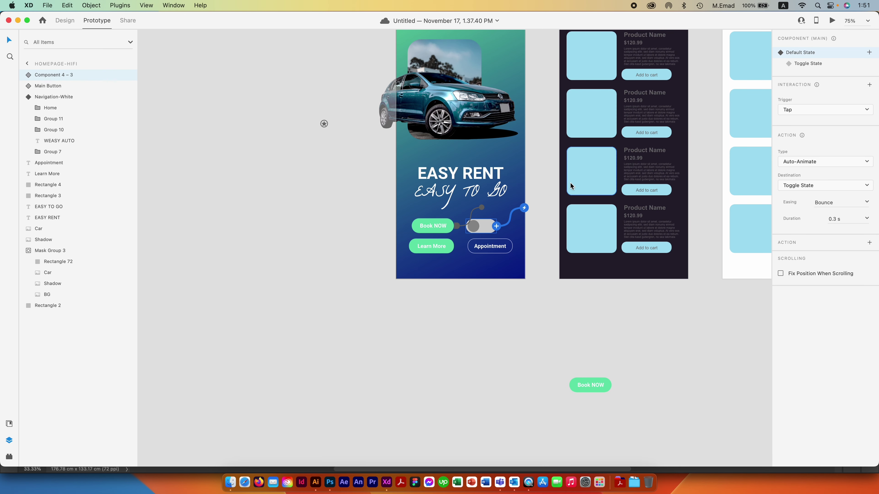
scroll(516, 285, up, 5)
click(497, 261)
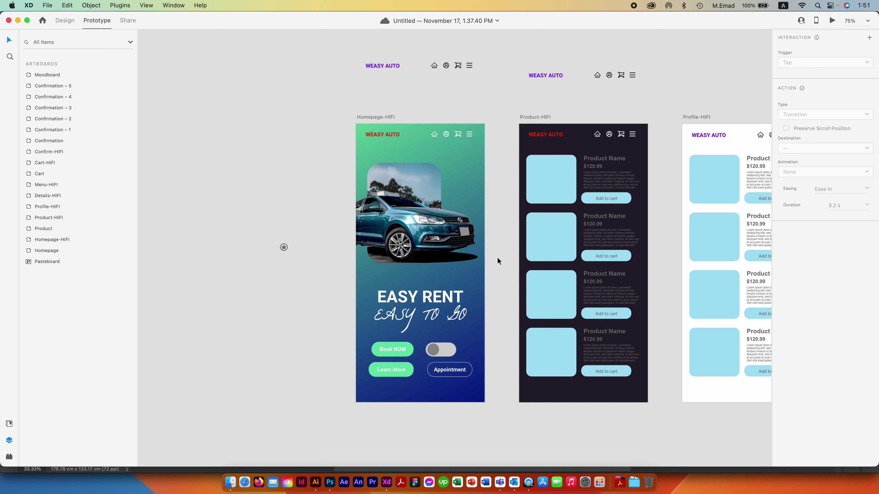